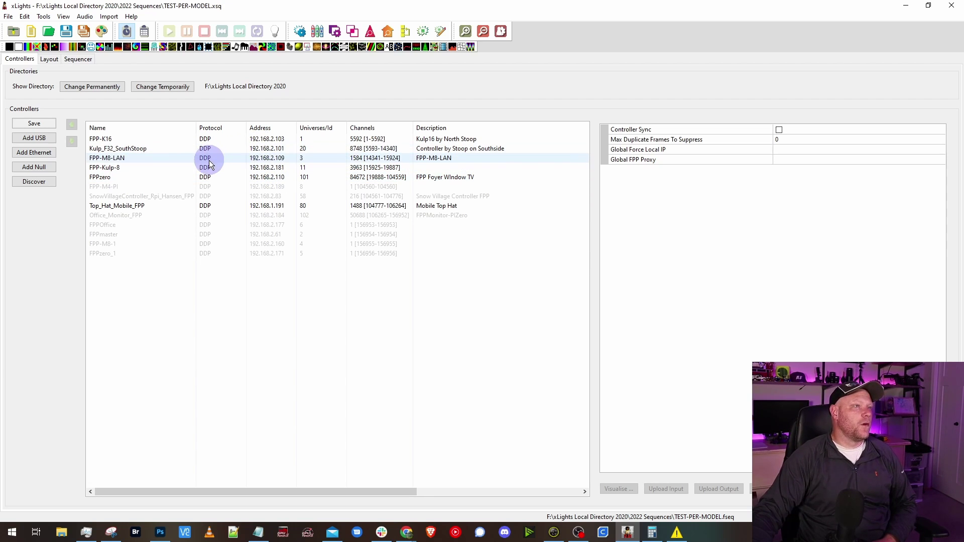
Review controller settings for FPP-K16, Kulp_F32_SouthStoop, FPP-Kulp-8, FPPzero and Top_Hat_Mobile_FPP
left_click(177, 139)
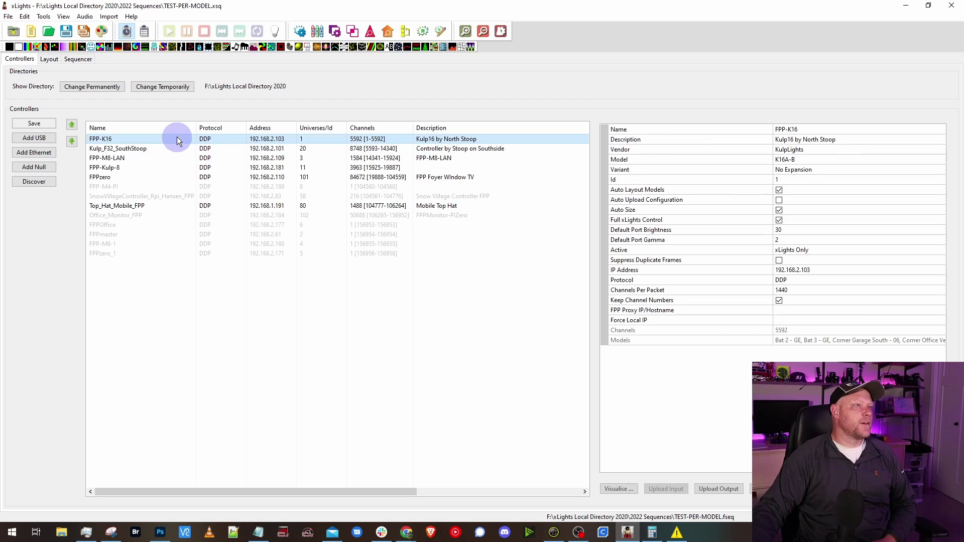
left_click(153, 148)
left_click(136, 170)
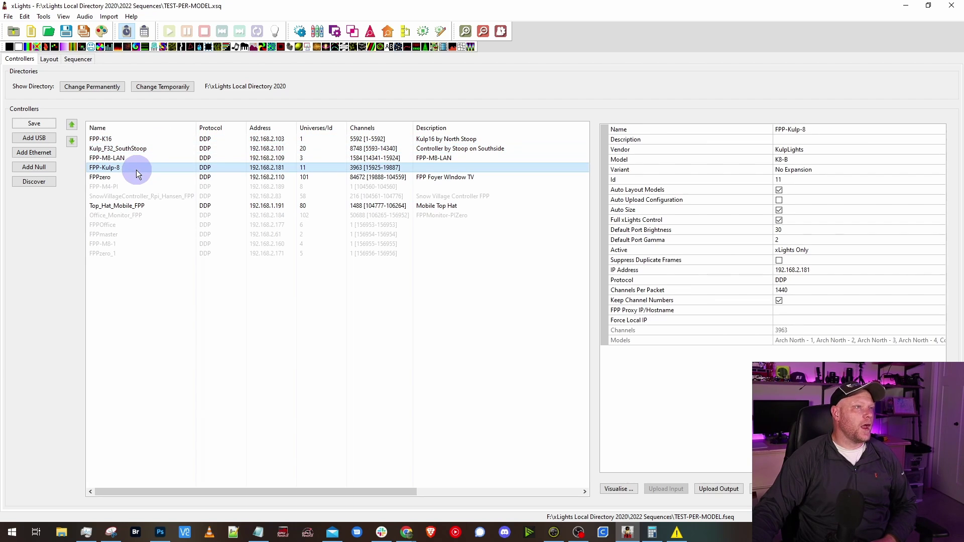
left_click(131, 177)
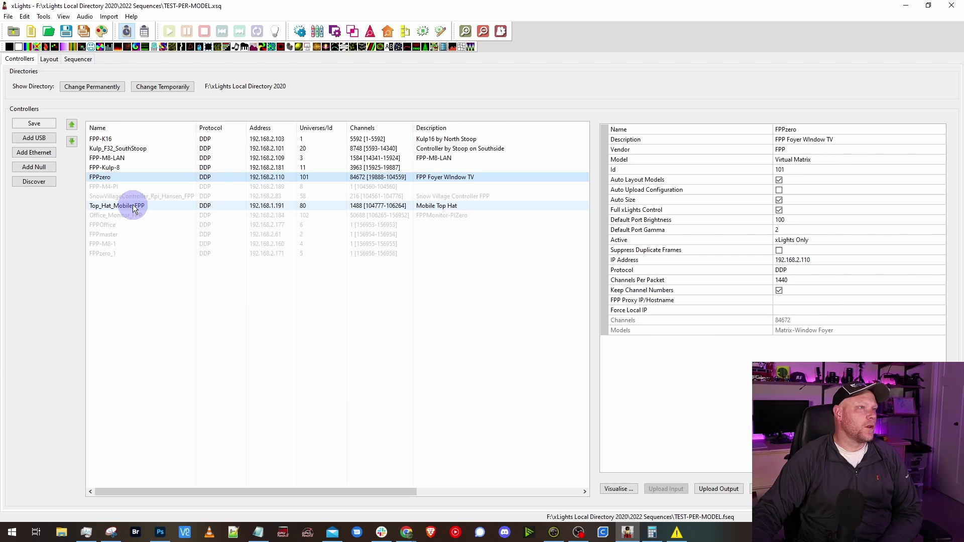
left_click(142, 210)
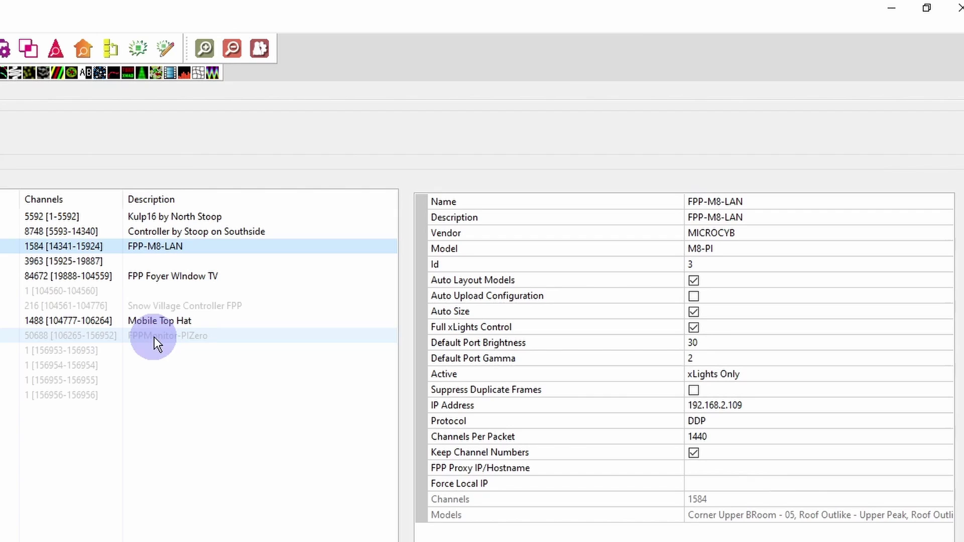
Open FPP Connect and mark FPPzero, FPPOffice, FPP-K8-Kulp and FPPmaster for upload
mouse_move(655, 377)
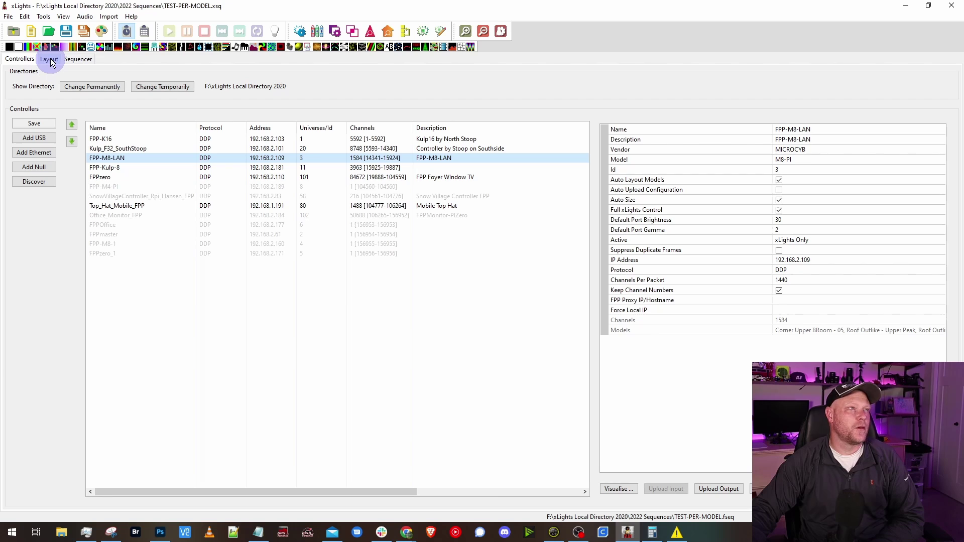
left_click(43, 16)
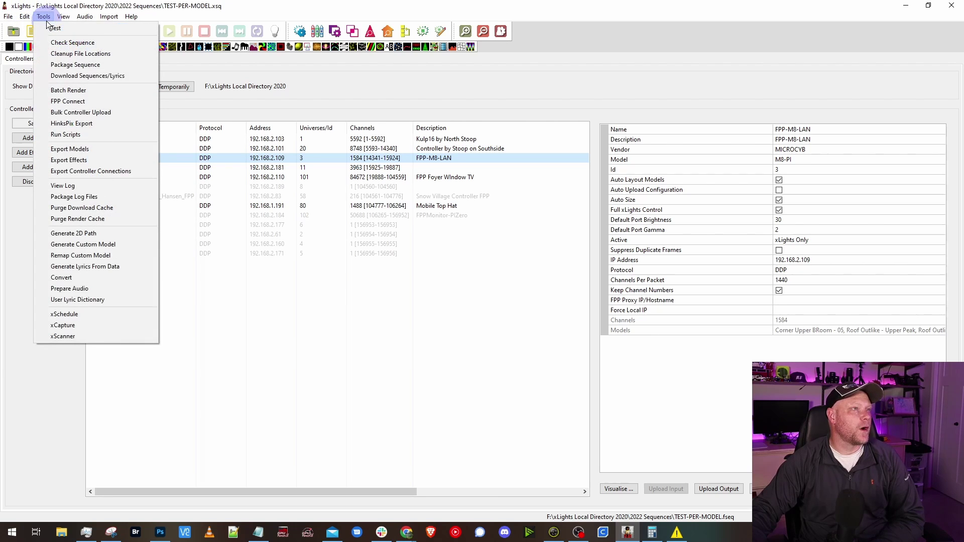
left_click(62, 103)
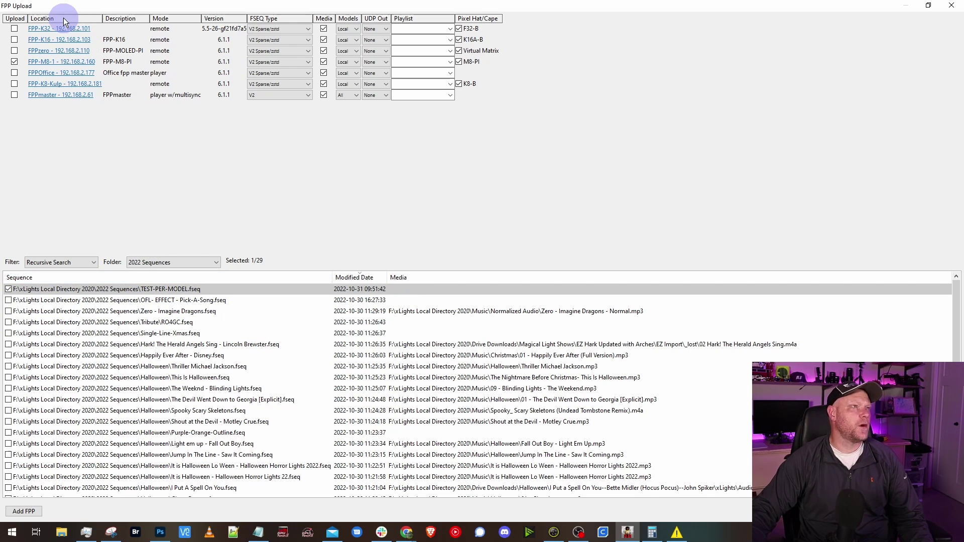
left_click(14, 51)
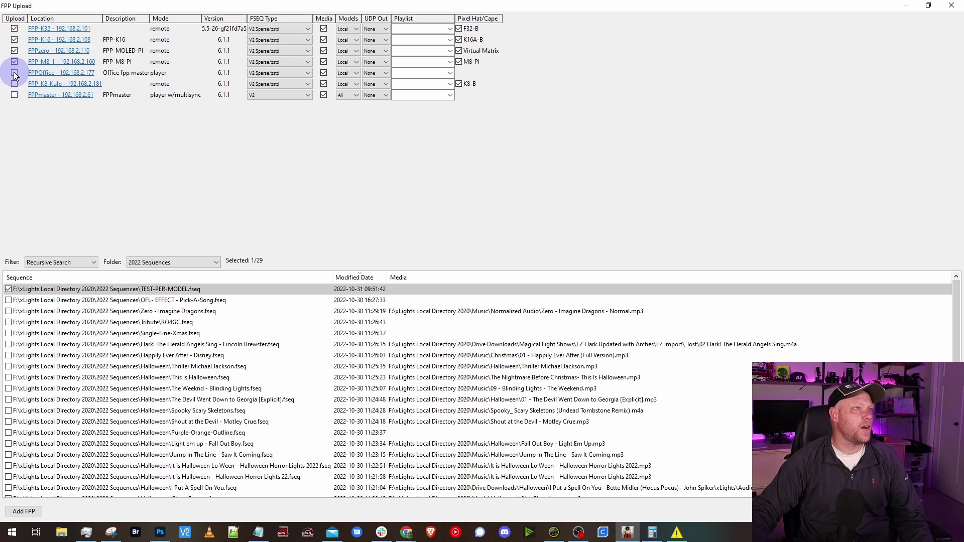
left_click(14, 73)
left_click(14, 83)
left_click(14, 95)
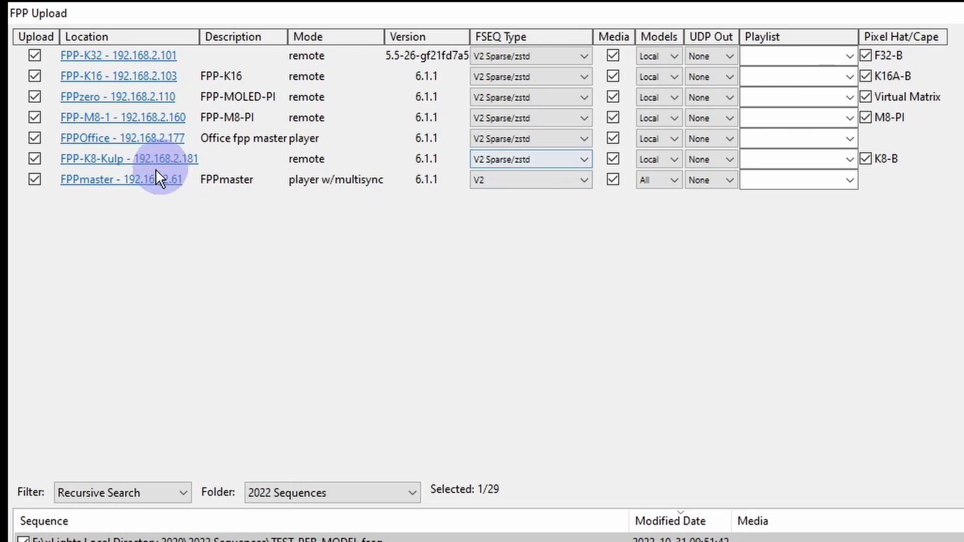
Keep FPPmaster on V2 FSEQ and UDP Out None, toggling media for FPP-K16 and FPP-K8-Kulp
left_click(519, 183)
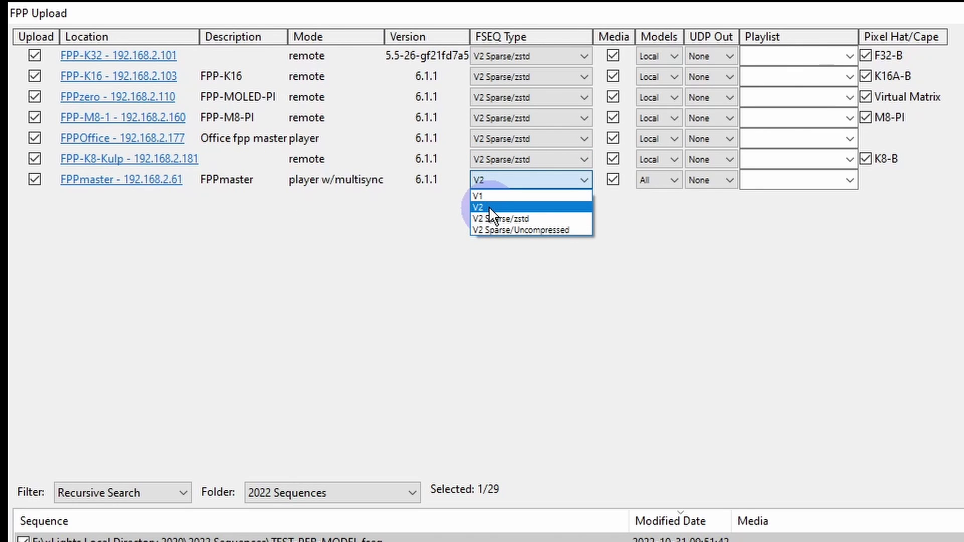
left_click(489, 206)
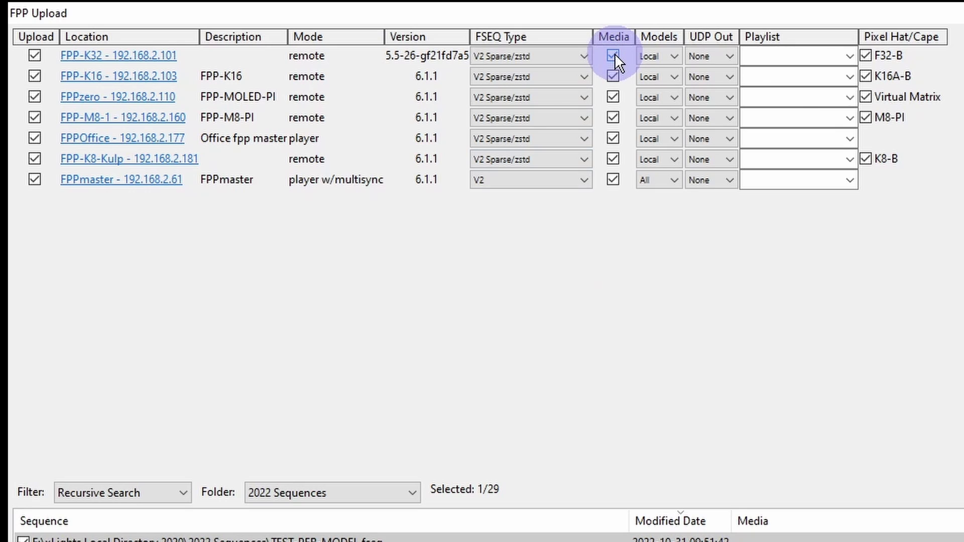
left_click(613, 72)
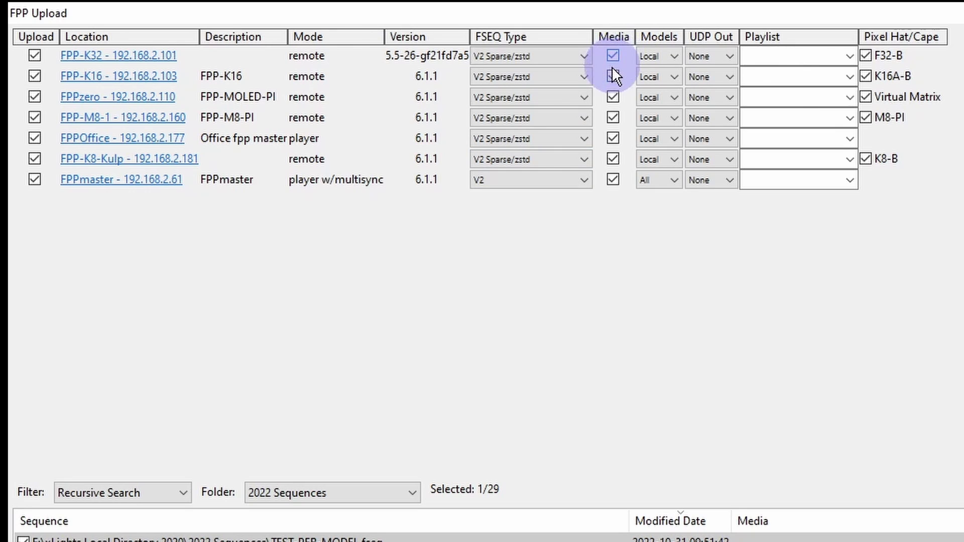
left_click(612, 159)
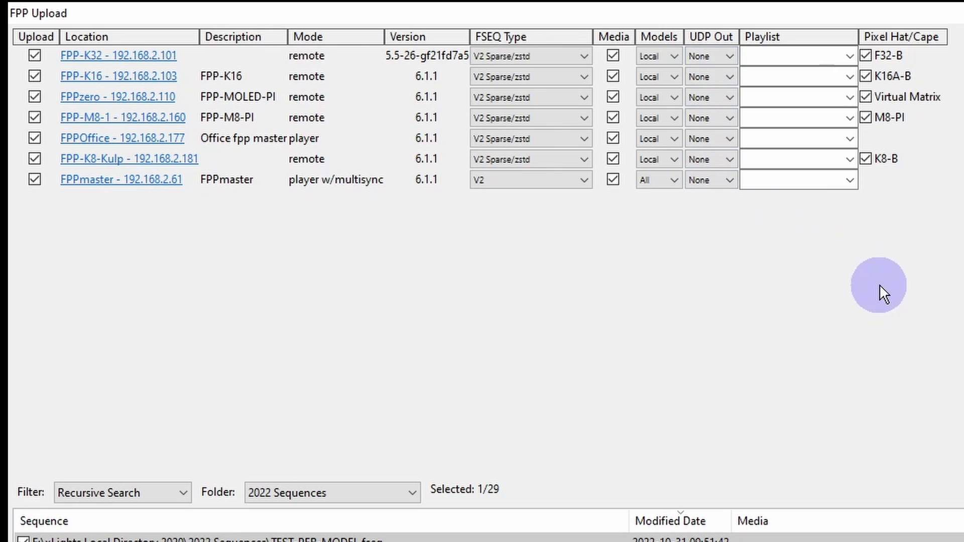
left_click(731, 181)
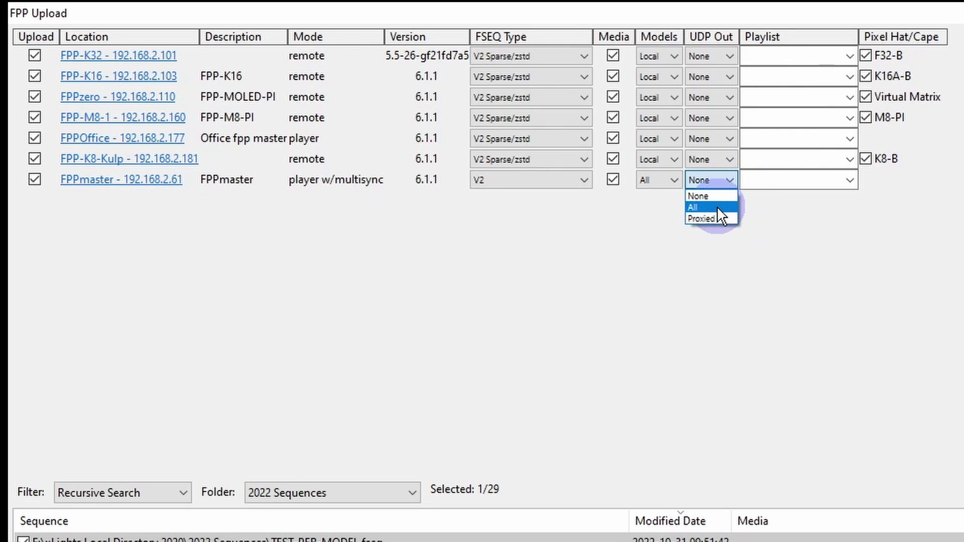
left_click(821, 210)
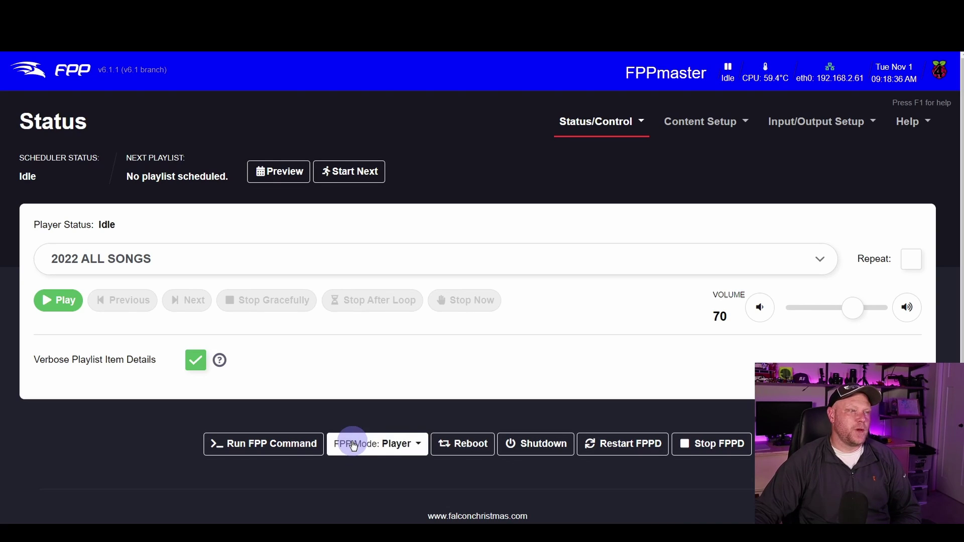
Leave FPPmaster's FPP Mode set to Player
left_click(410, 441)
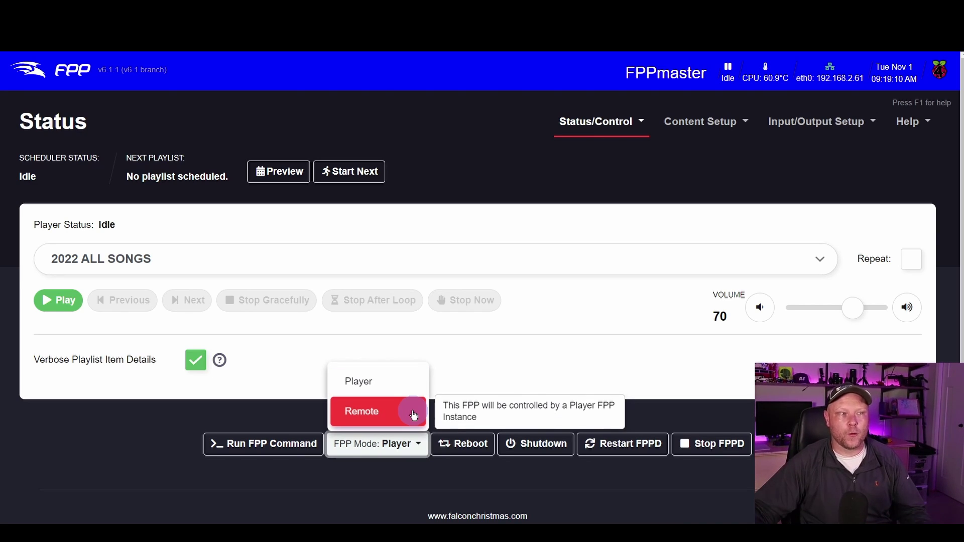
left_click(590, 287)
Go to the Channel Outputs page and review the E1.31/DDP output list
left_click(826, 122)
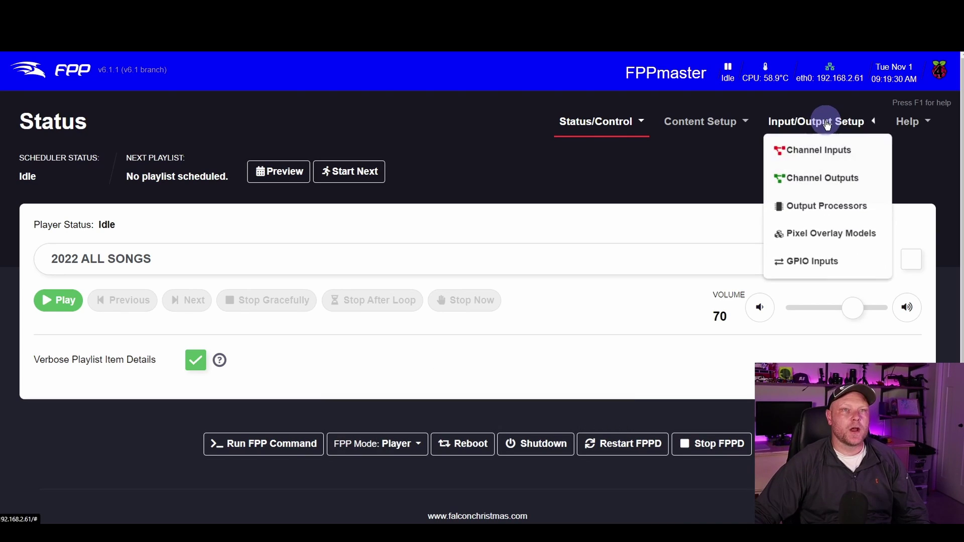
left_click(814, 176)
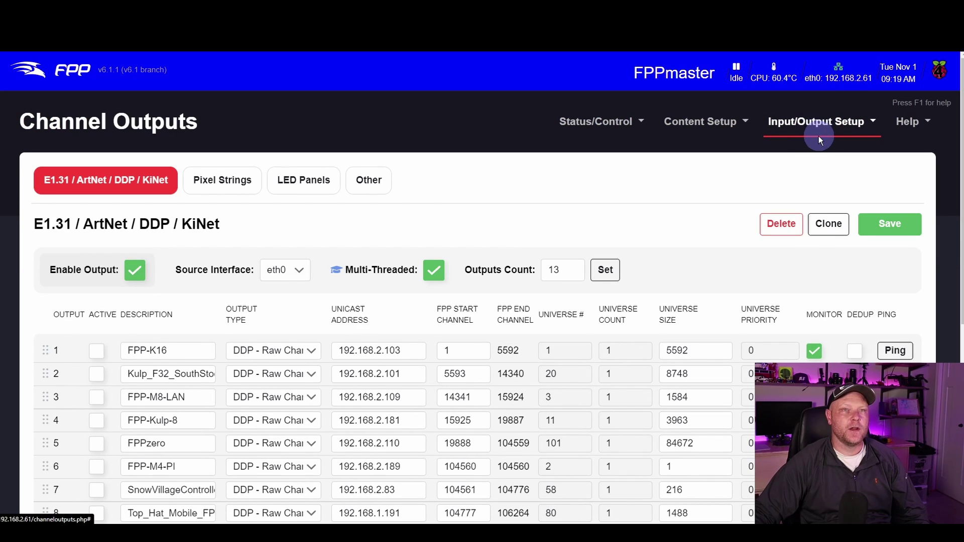
scroll(829, 158, "down", 3)
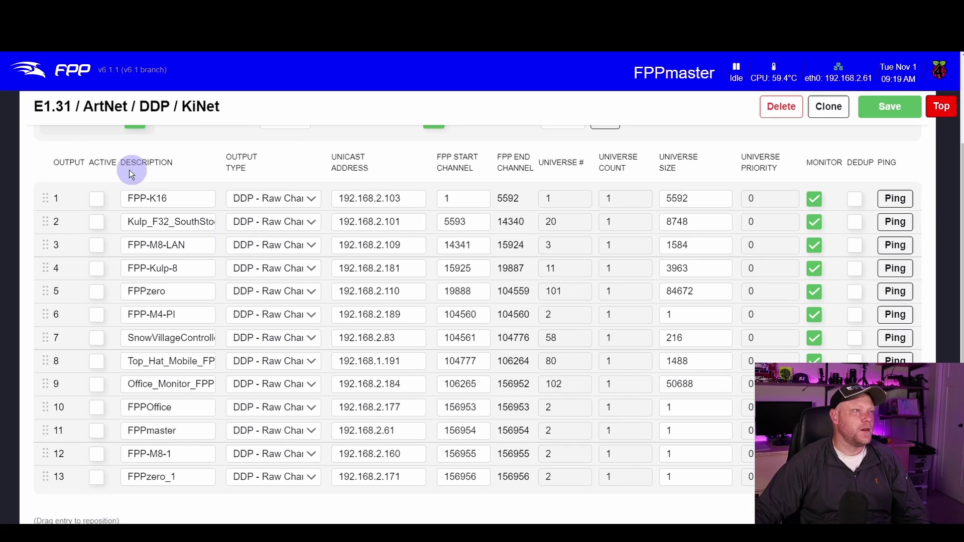
scroll(152, 298, "up", 1)
scroll(152, 298, "up", 3)
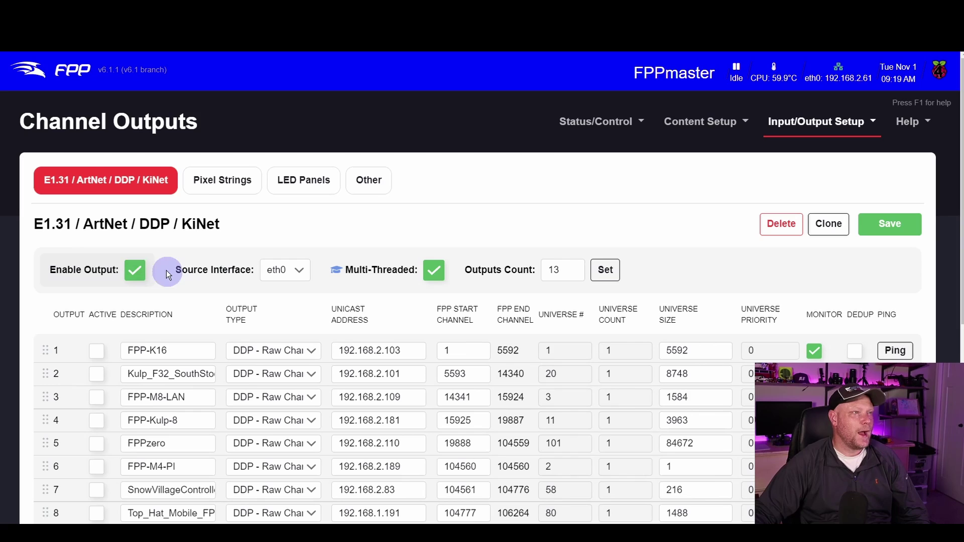
scroll(133, 318, "down", 1)
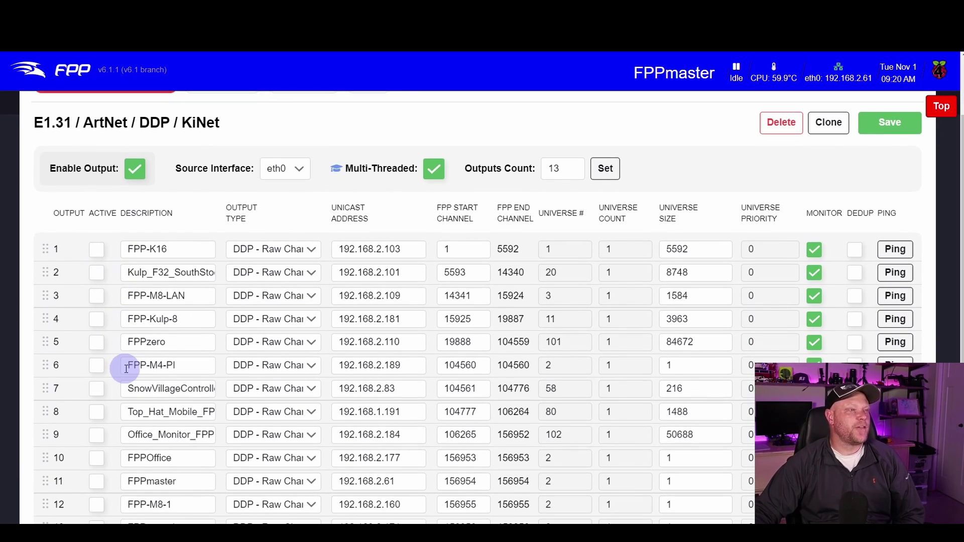
scroll(107, 416, "down", 3)
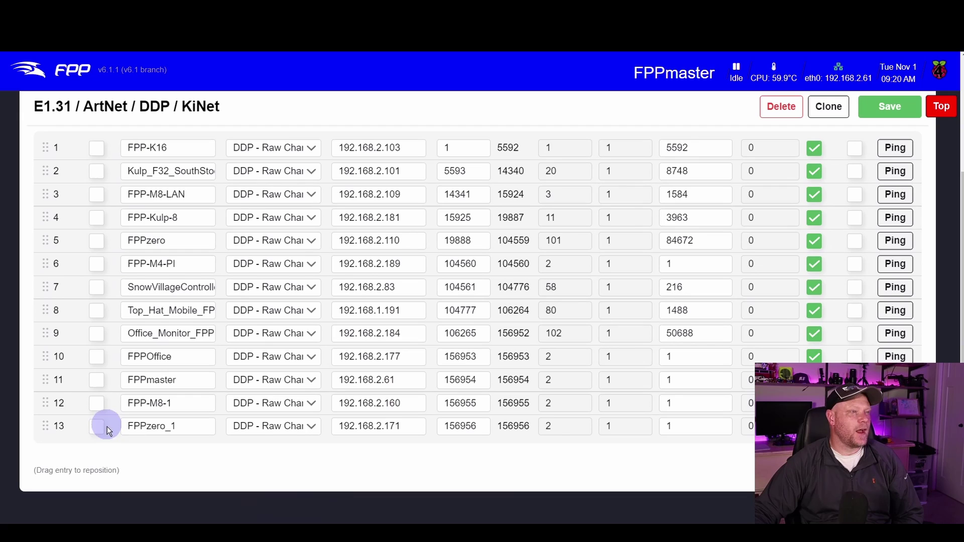
scroll(111, 394, "up", 3)
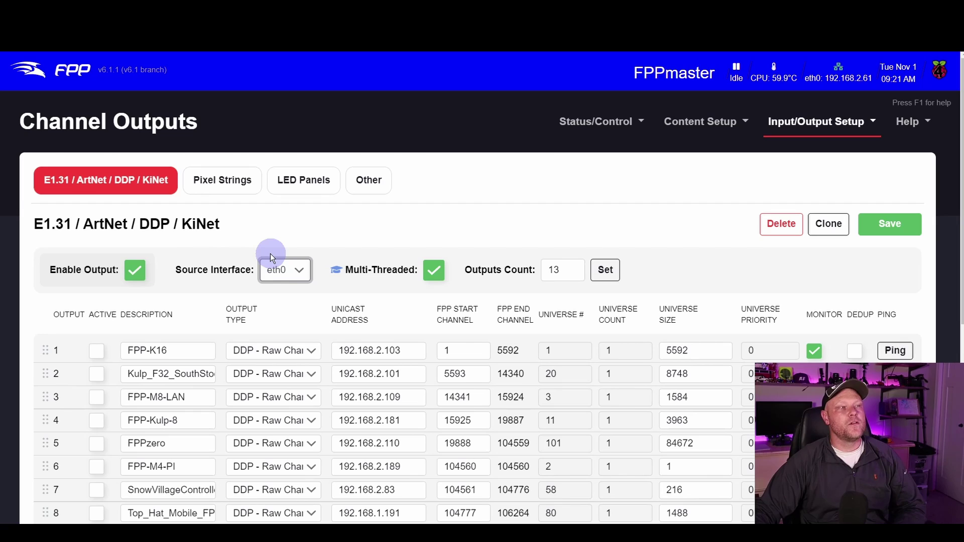
Switch the source interface to wlan0 and back to eth0, then save the outputs
left_click(280, 277)
left_click(272, 300)
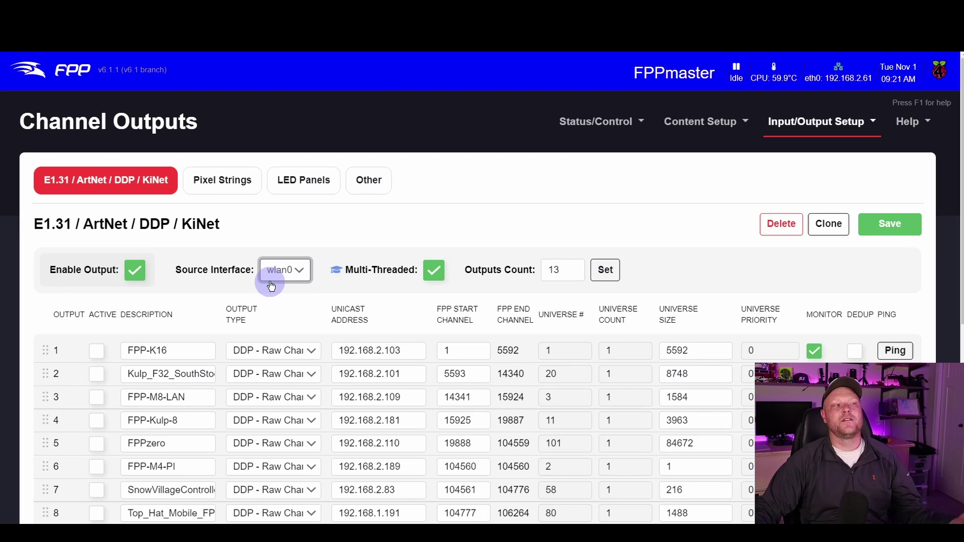
left_click(278, 275)
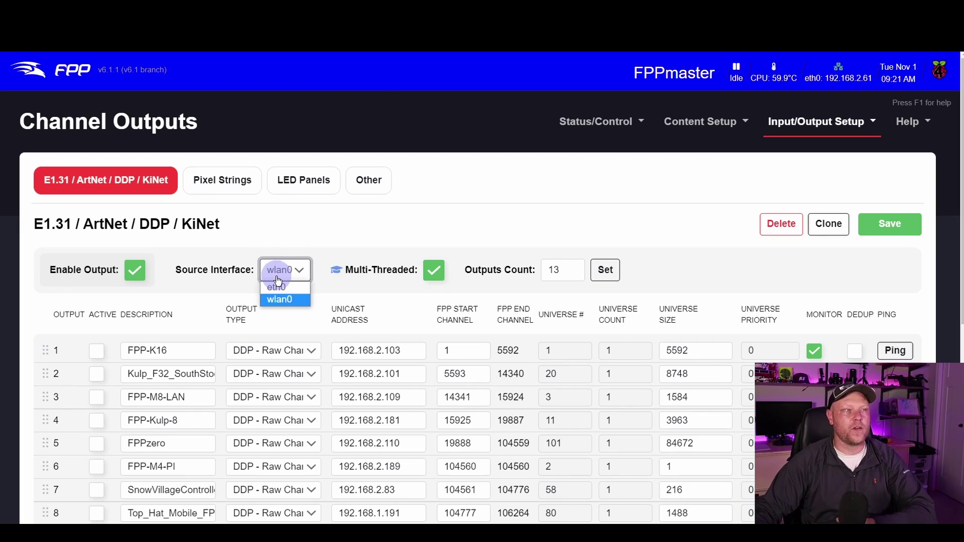
left_click(275, 282)
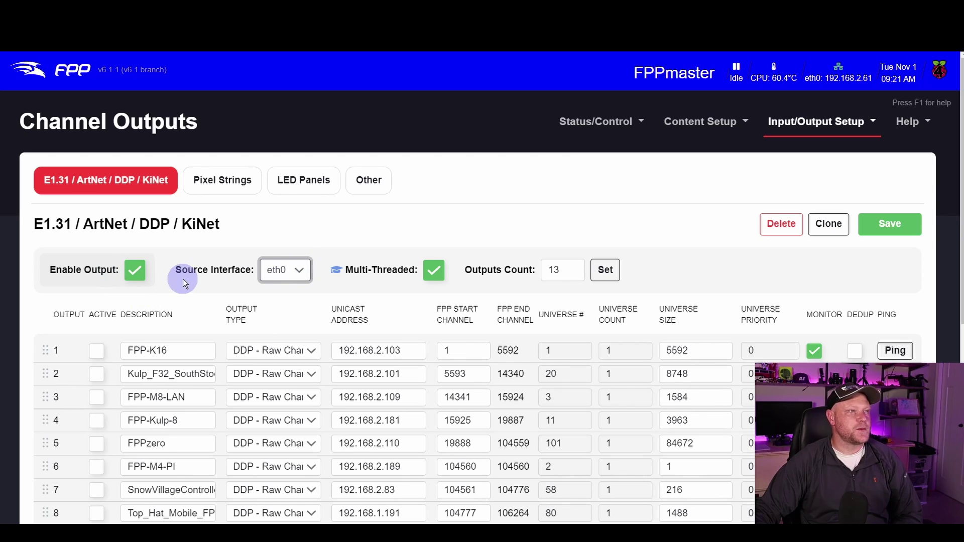
left_click(888, 224)
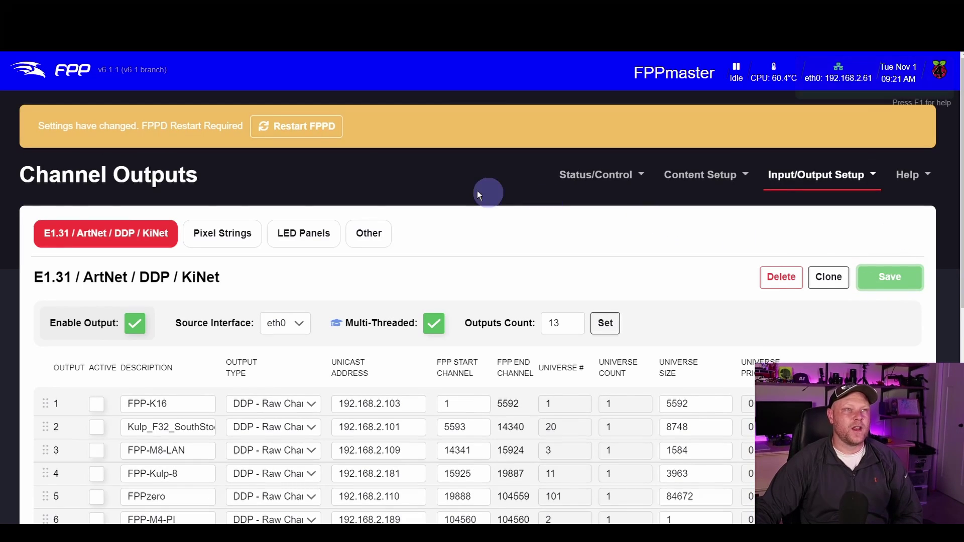
left_click(304, 127)
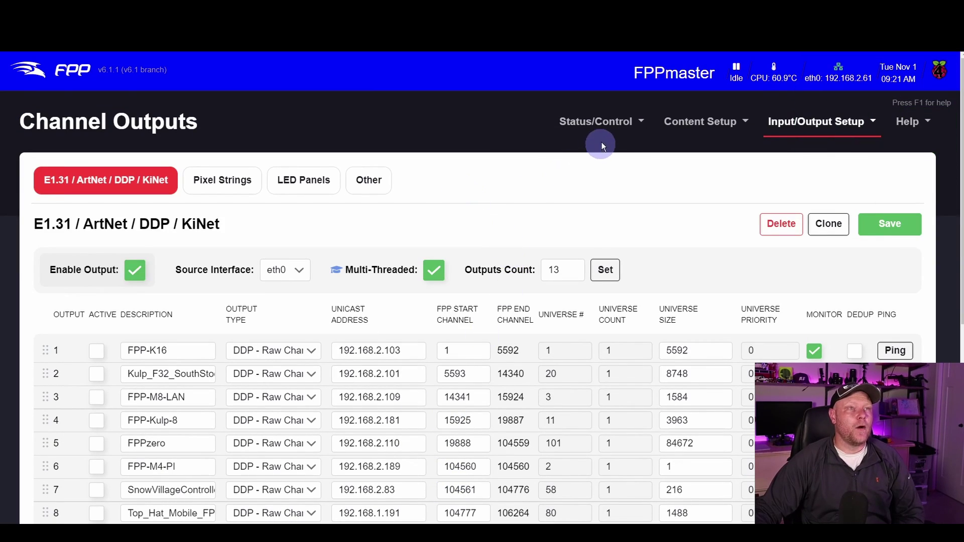
Go to Status/Control > MultiSync and review the seven systems and their modes
left_click(604, 122)
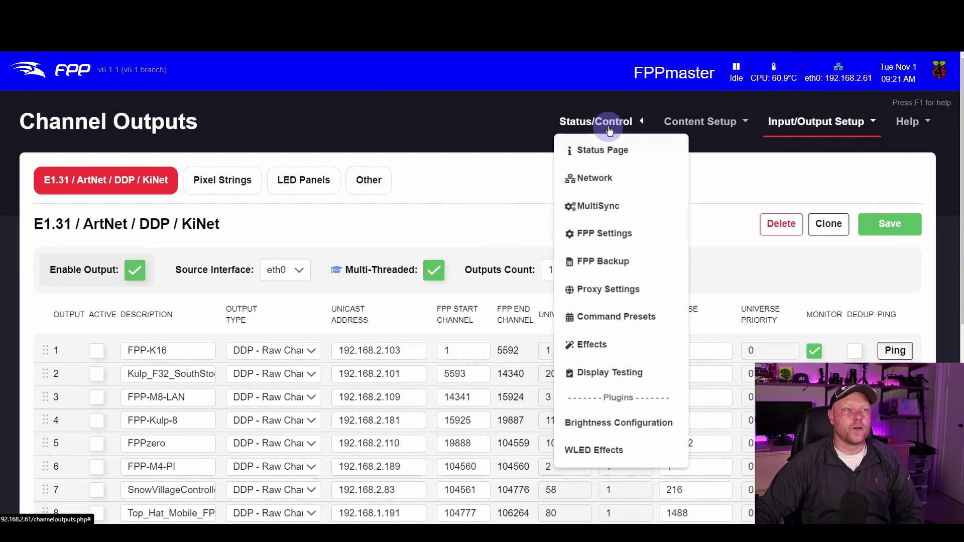
left_click(609, 206)
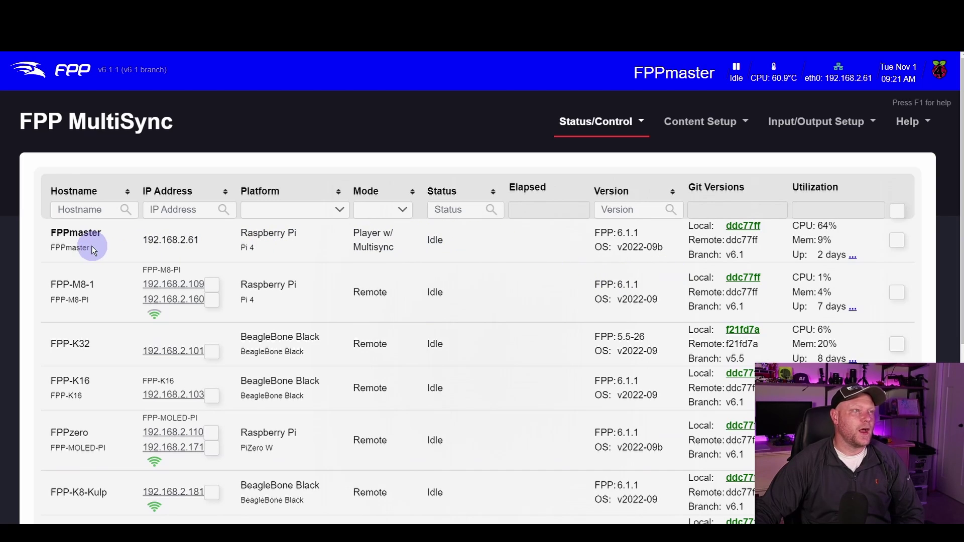
scroll(83, 283, "down", 1)
scroll(81, 279, "down", 2)
scroll(82, 279, "up", 2)
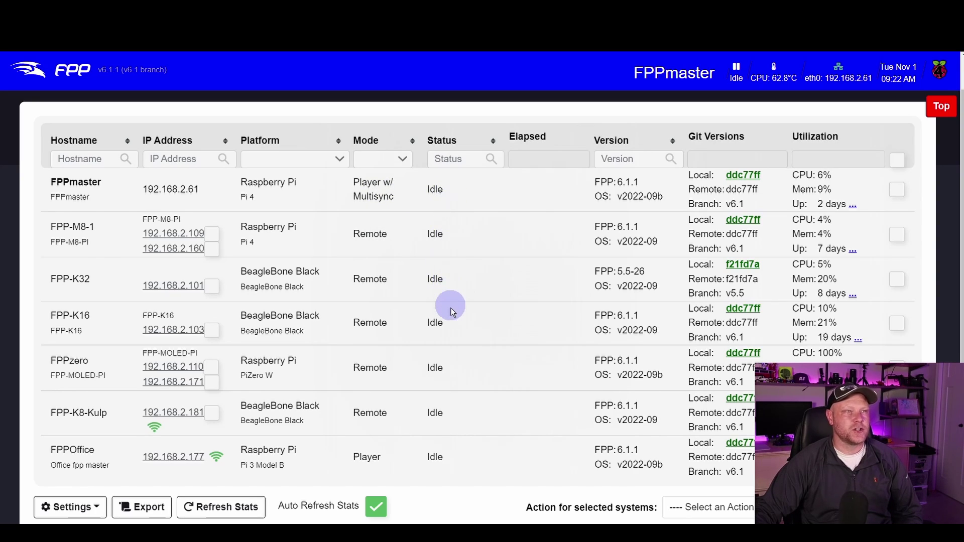
Play TEST-PER-MODEL.fseq on FPPmaster and return to the MultiSync page
left_click(83, 70)
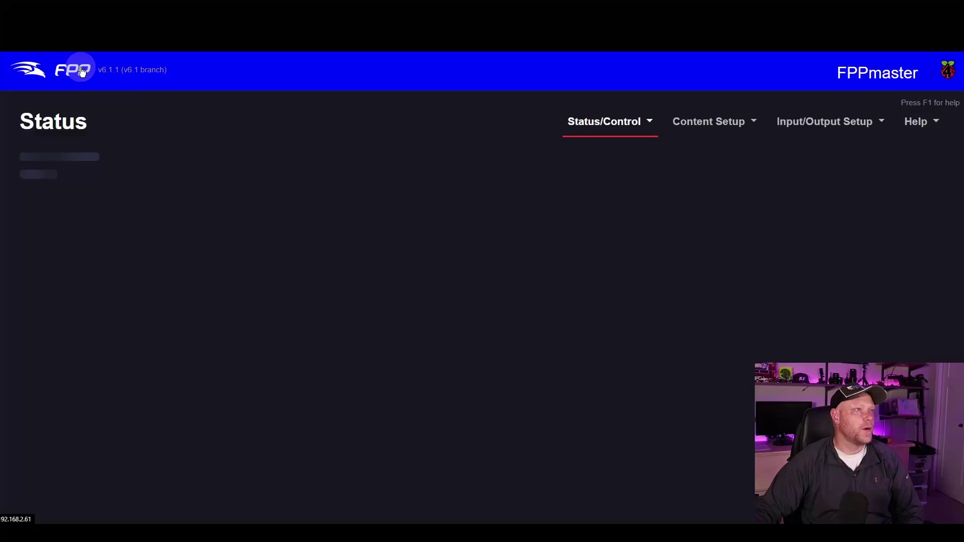
left_click(105, 259)
scroll(153, 354, "down", 10)
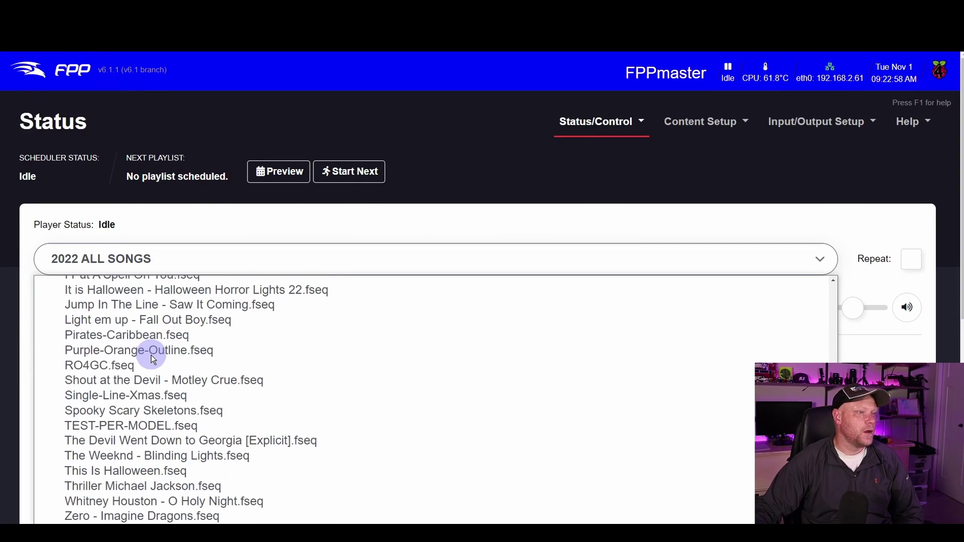
left_click(152, 425)
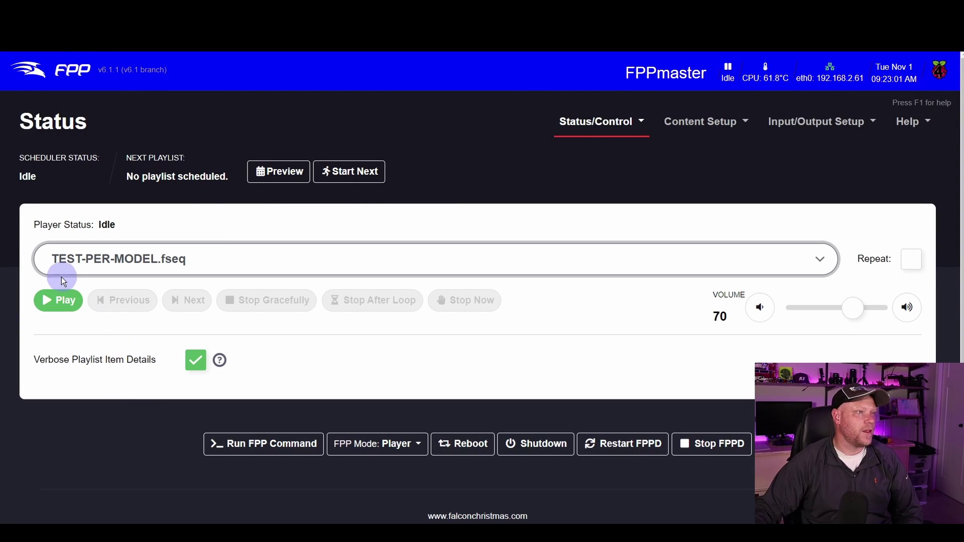
left_click(57, 300)
left_click(627, 125)
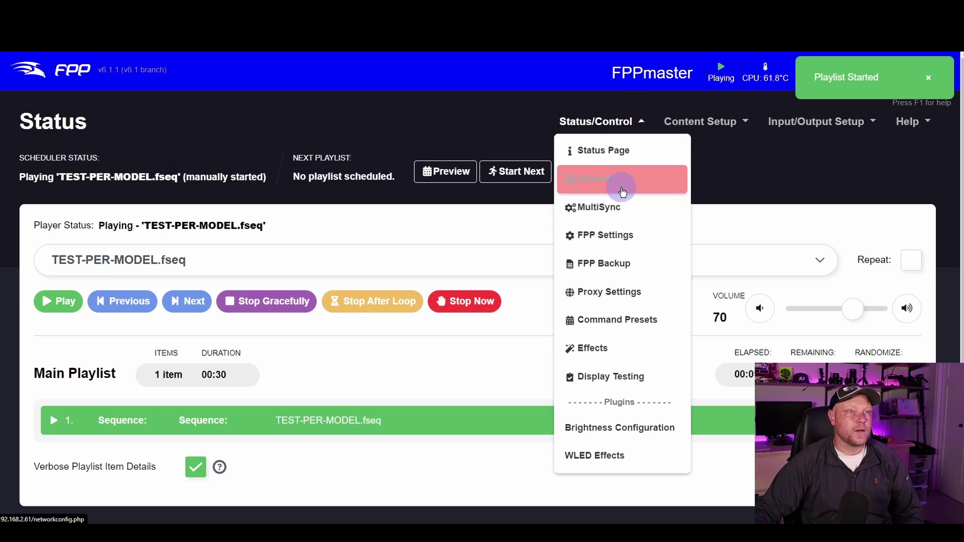
left_click(622, 205)
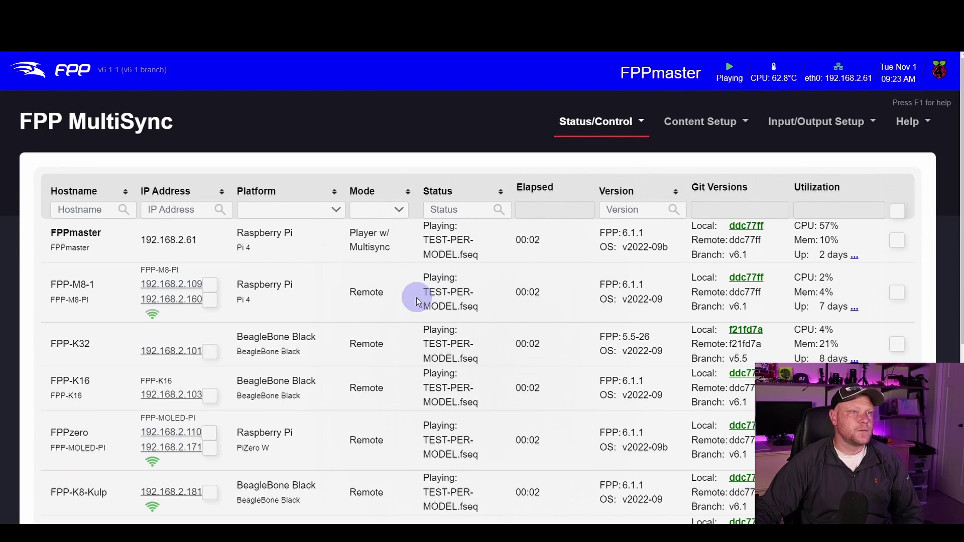
Follow the remotes' elapsed times in the MultiSync table until all systems return to Idle
scroll(475, 279, "down", 1)
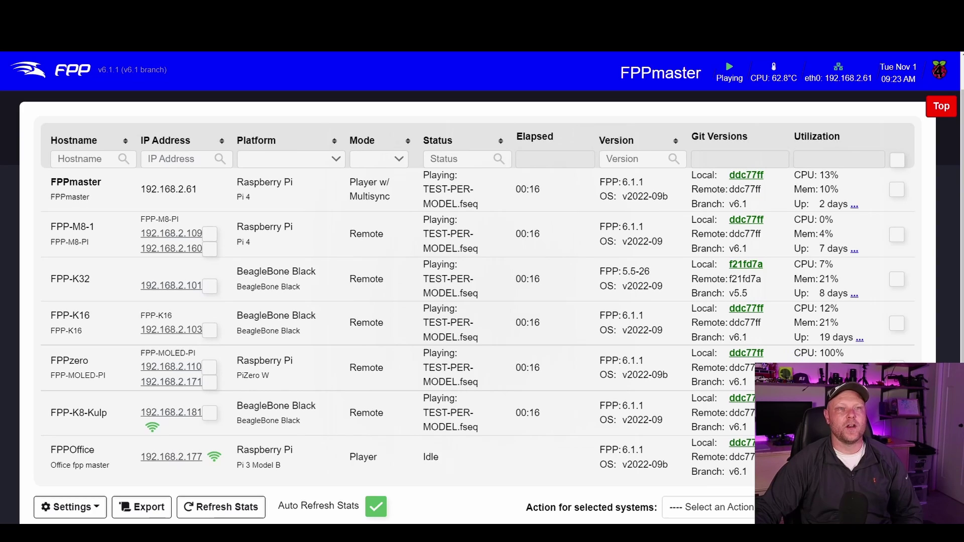
scroll(652, 332, "down", 2)
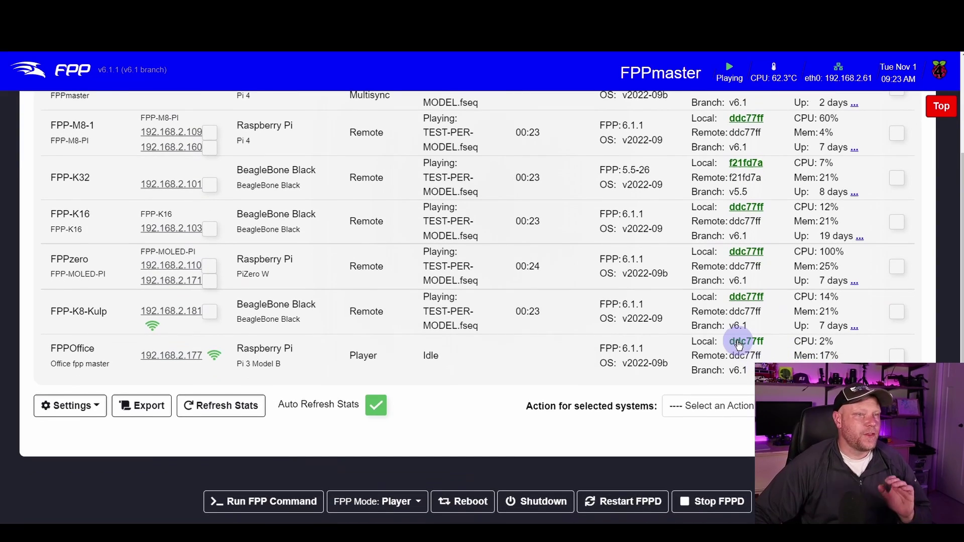
left_click(86, 411)
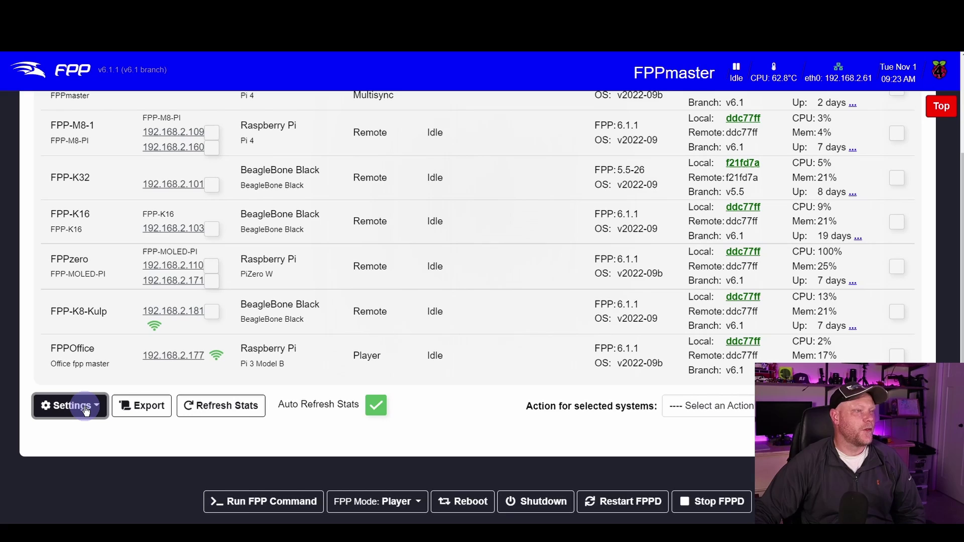
Expand MultiSync Settings and highlight Send MultiSync Packets and broadcast to all remotes
left_click(85, 410)
scroll(86, 411, "down", 3)
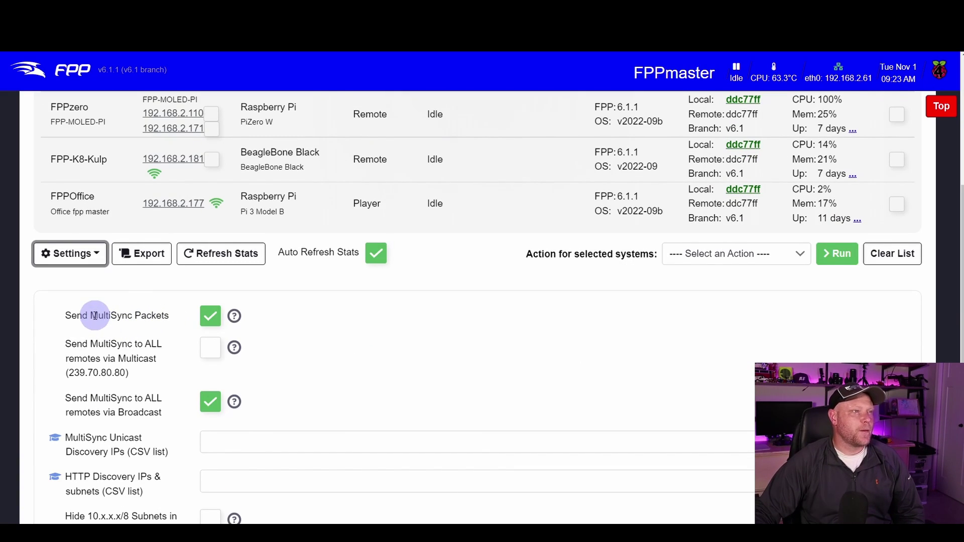
left_click_drag(68, 315, 159, 310)
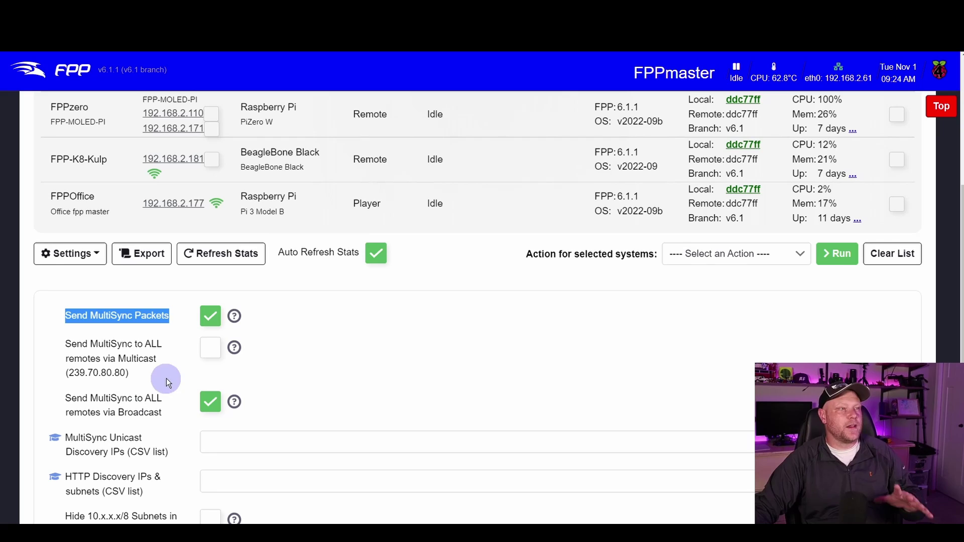
left_click(212, 405)
left_click(208, 360)
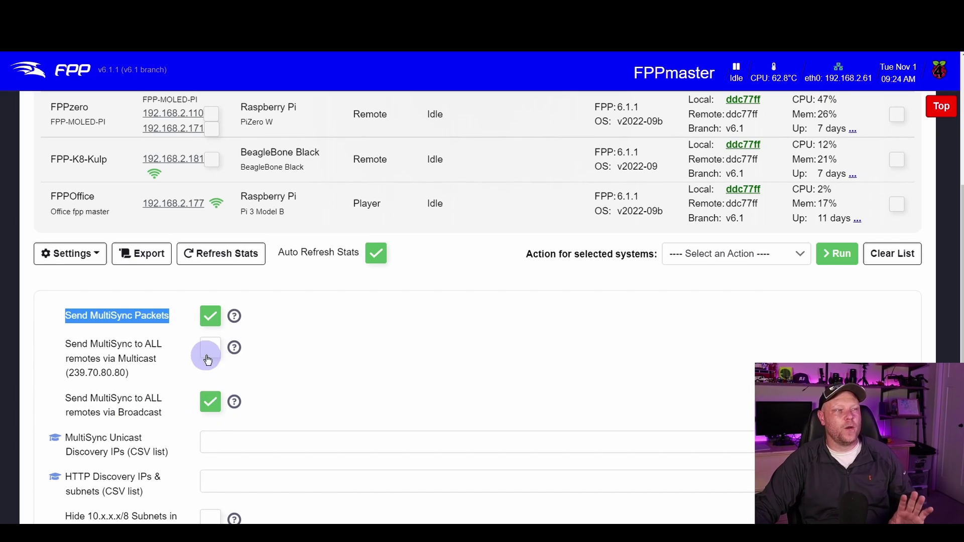
left_click(214, 405)
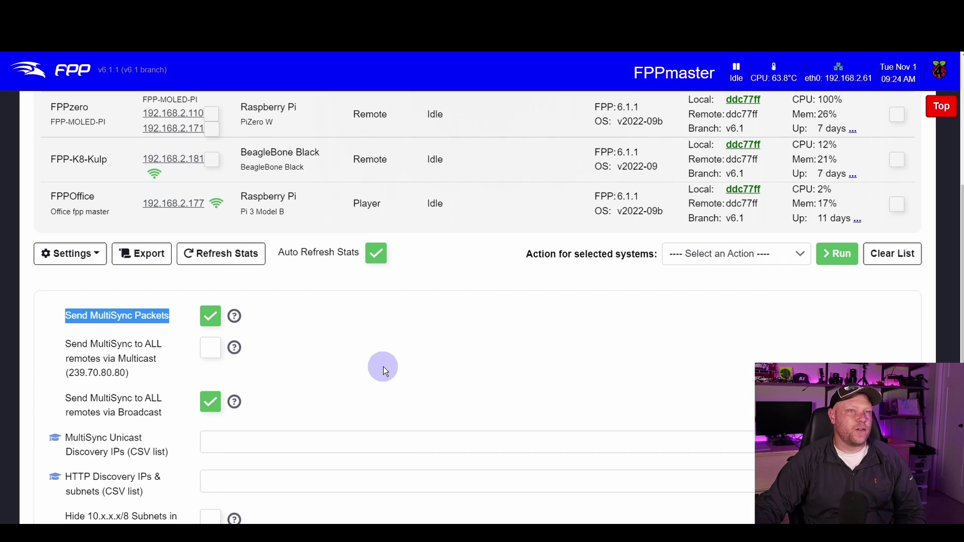
scroll(478, 373, "up", 6)
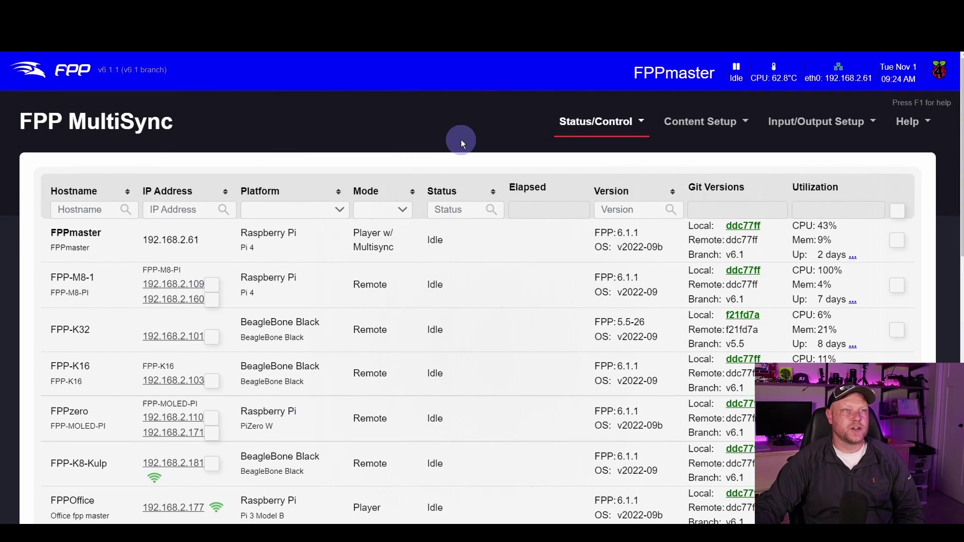
Scroll the MultiSync list to find FPP-K16 at 192.168.2.103
scroll(424, 212, "down", 5)
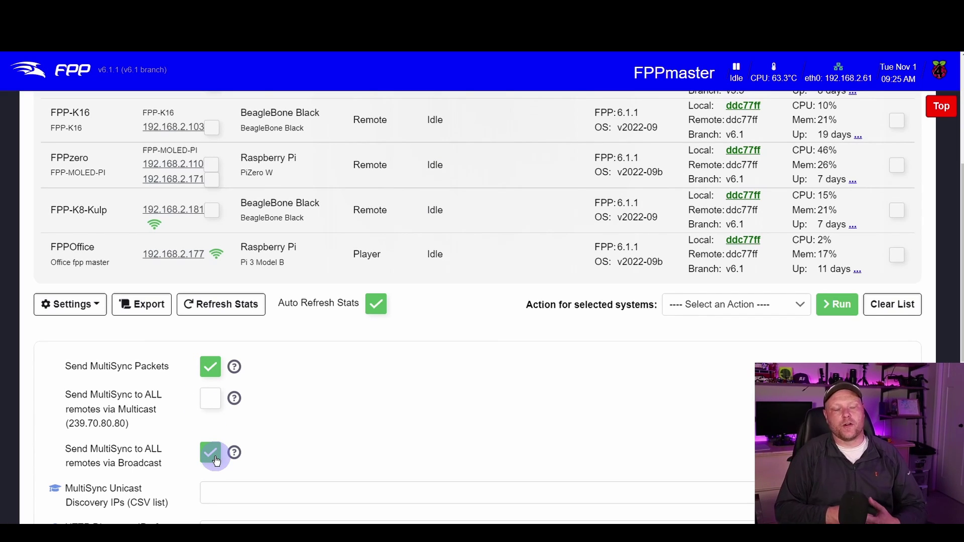
scroll(215, 461, "down", 5)
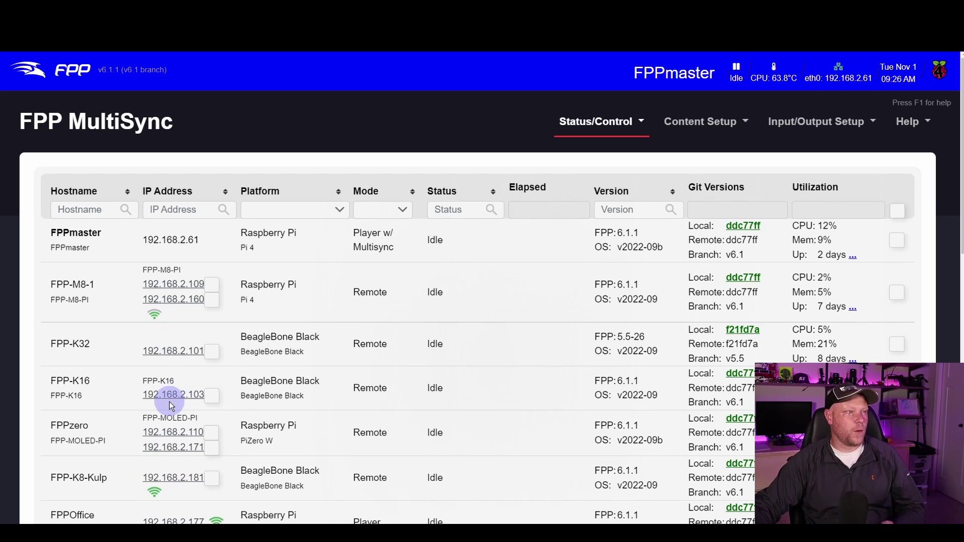
Open FPP-K16's status page at 192.168.2.103 and check its MultiSync packet counts
scroll(170, 402, "down", 1)
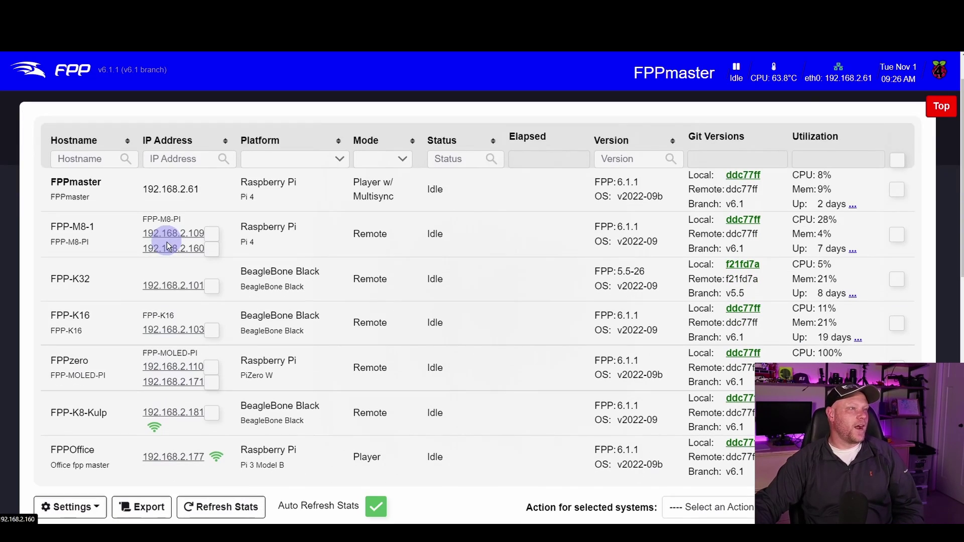
left_click(173, 331)
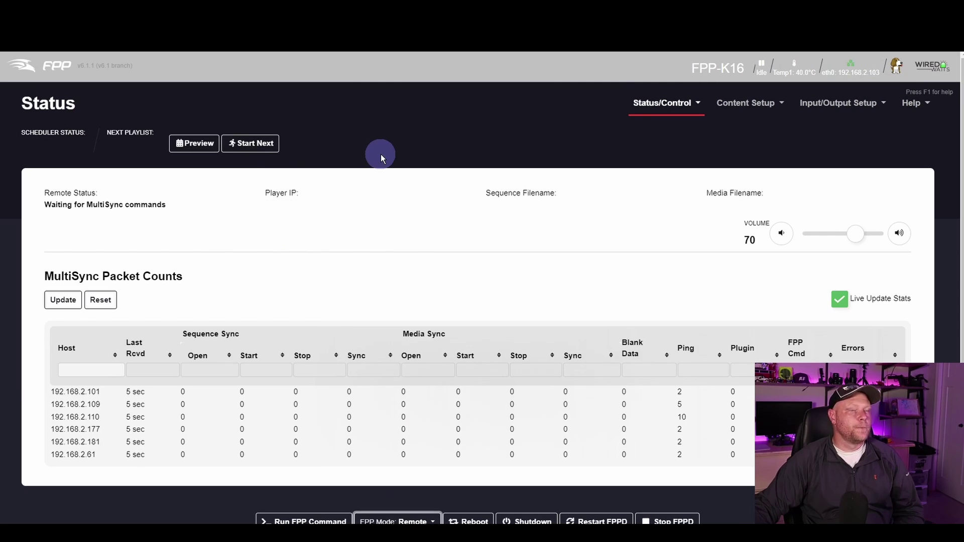
scroll(377, 180, "down", 2)
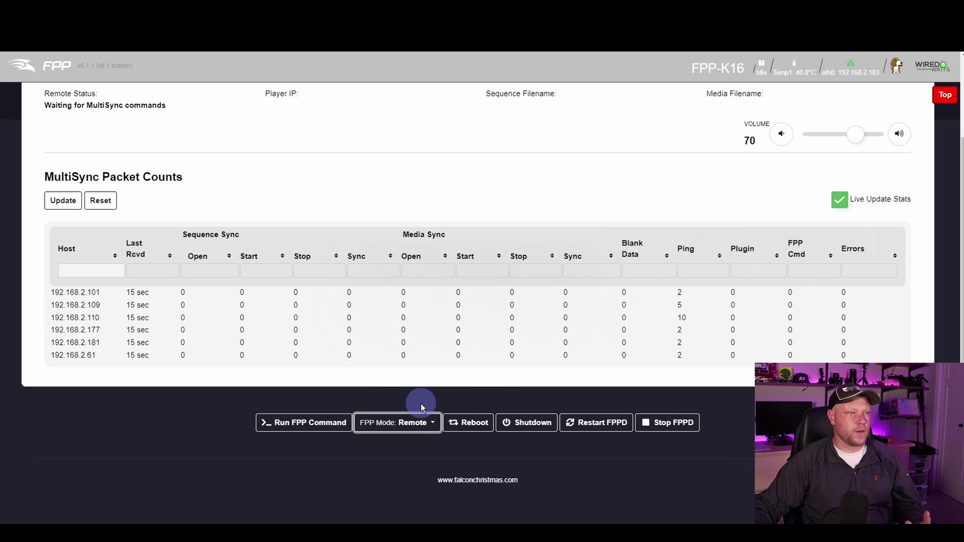
Switch the FPP-K16's operating mode to Remote so FPPD restarts with fresh packet counts
left_click(403, 425)
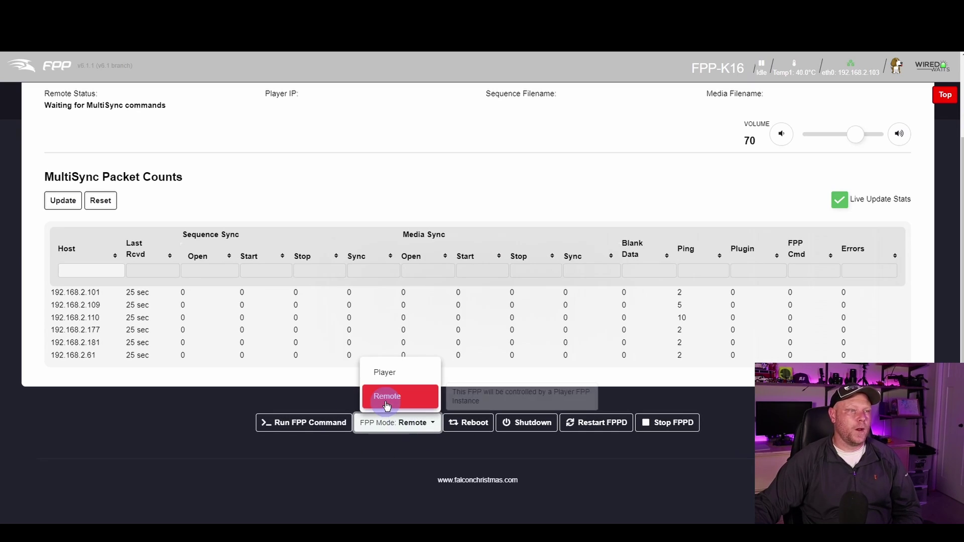
left_click(387, 397)
scroll(387, 351, "up", 2)
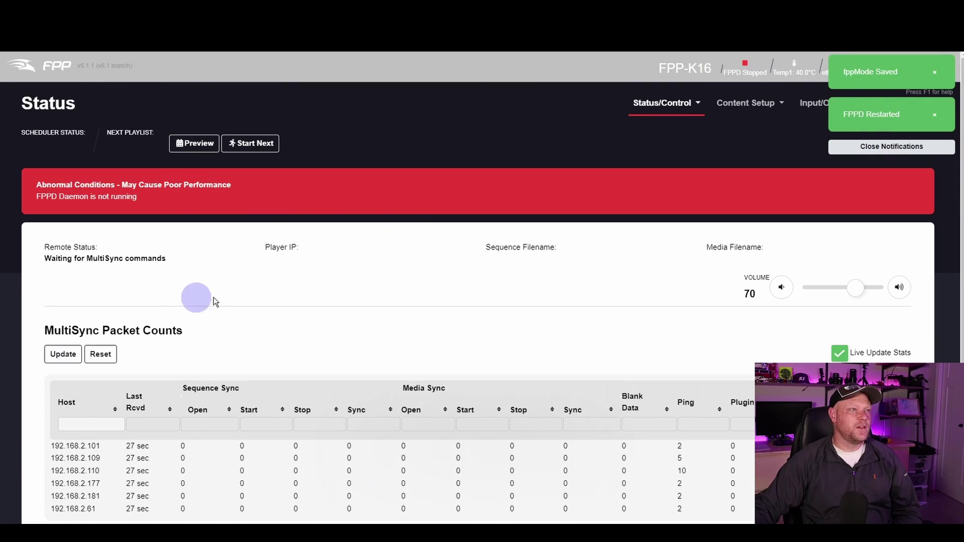
scroll(318, 273, "down", 3)
scroll(324, 269, "up", 3)
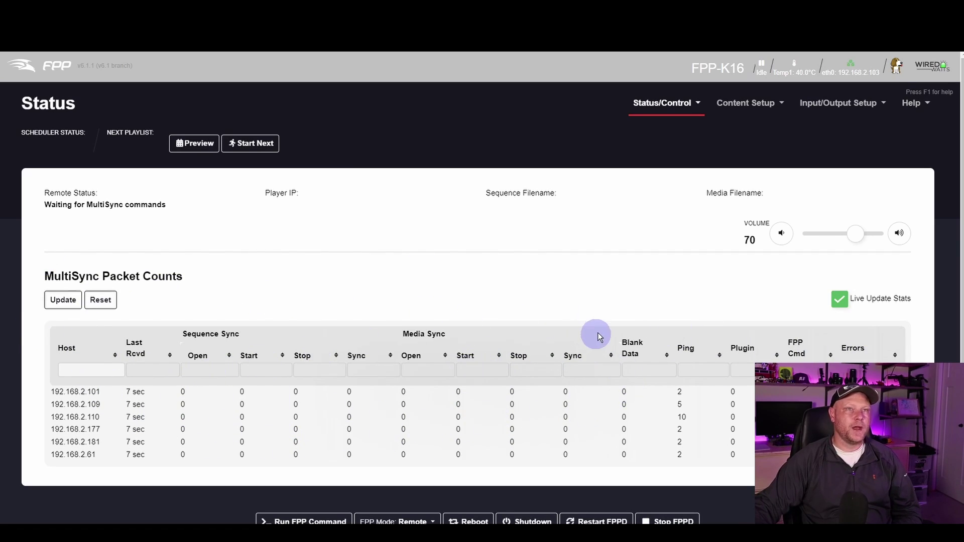
Save the K16's E1.31/ArtNet/DDP channel inputs with input disabled, restart FPPD, and reopen its status
left_click(849, 102)
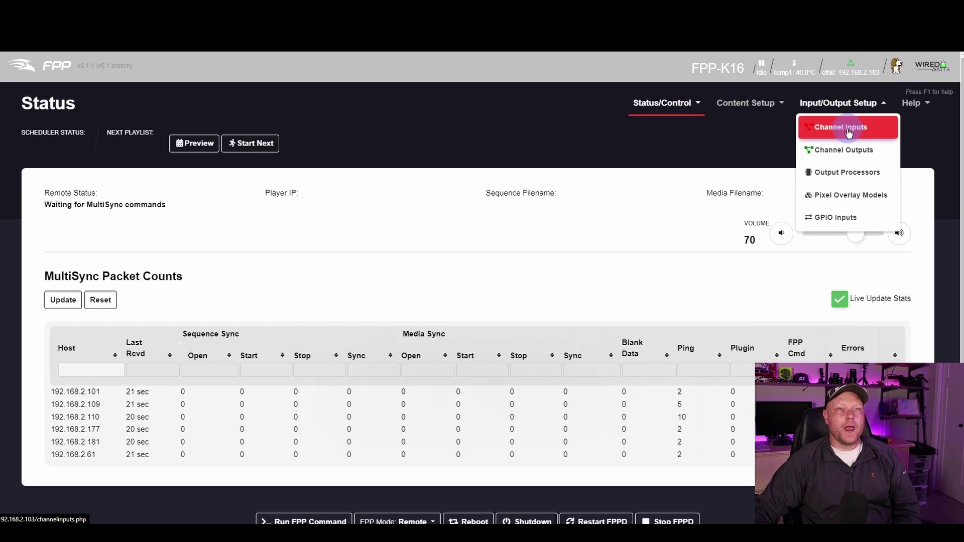
left_click(848, 131)
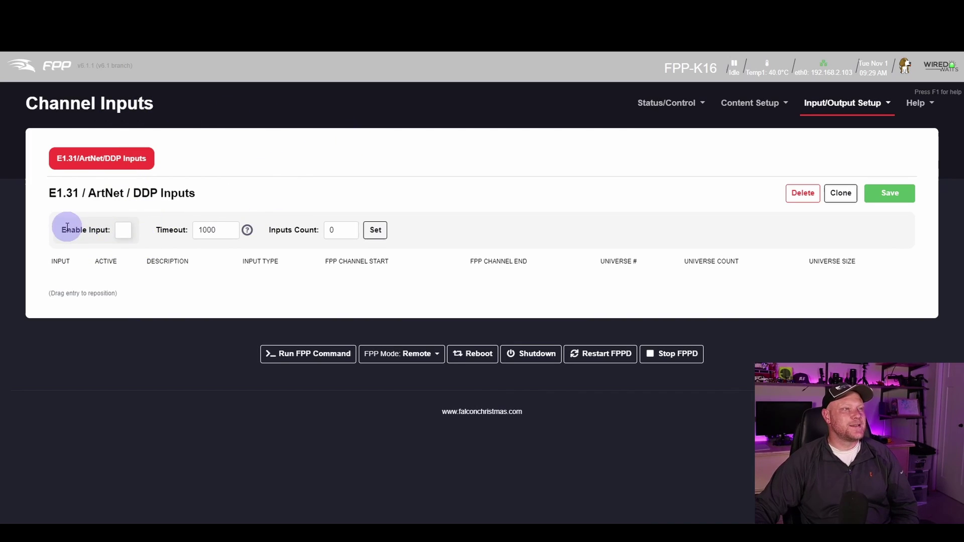
left_click(908, 200)
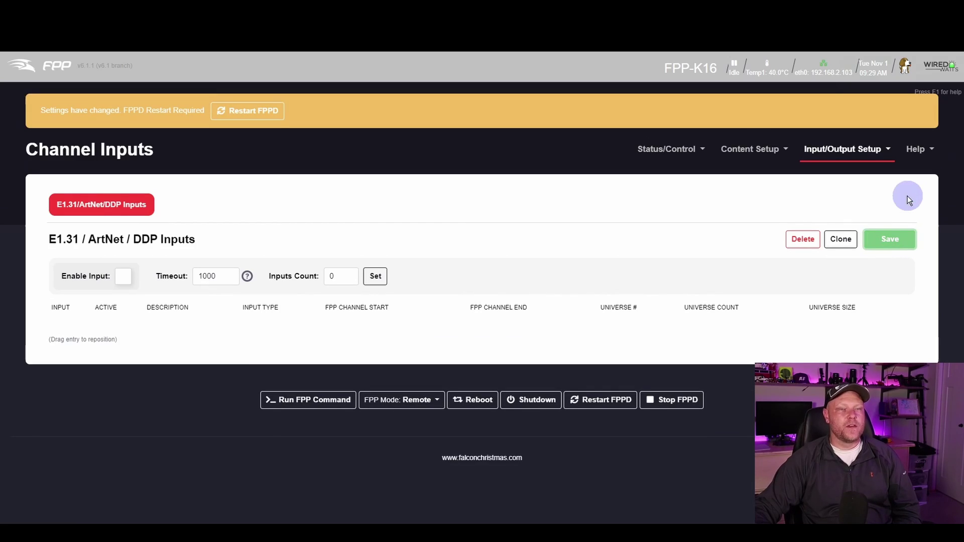
left_click(257, 110)
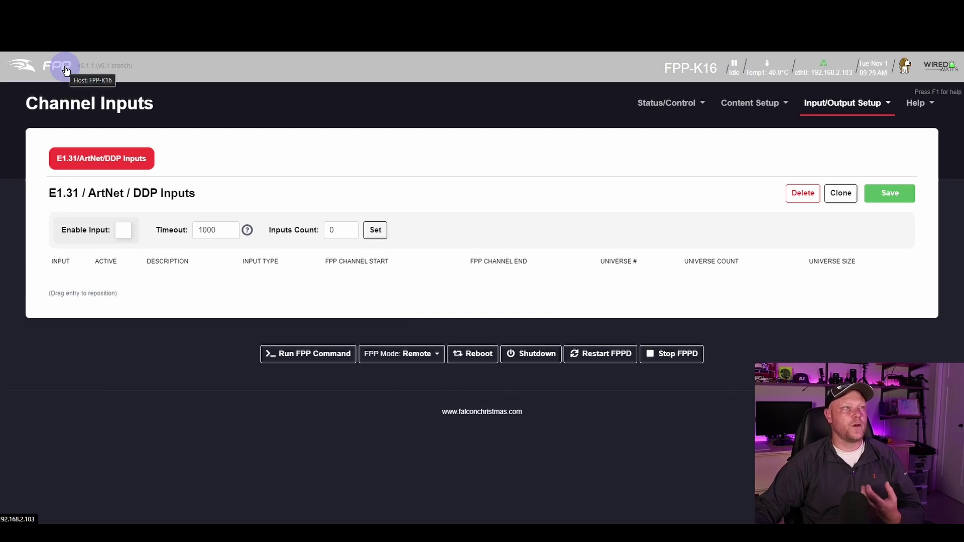
left_click(66, 70)
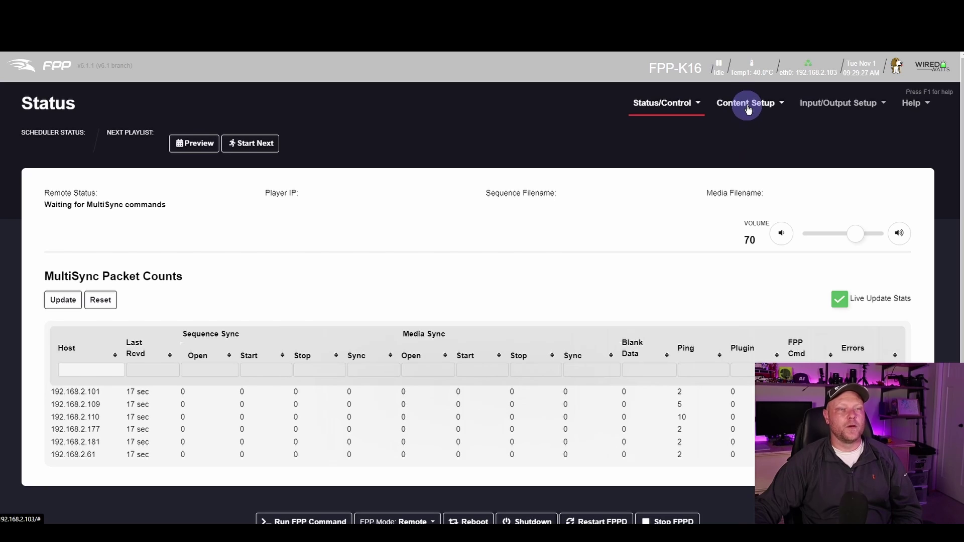
Browse the K16's sequence files in File Manager, then return to FPPmaster's MultiSync list
left_click(747, 105)
left_click(736, 125)
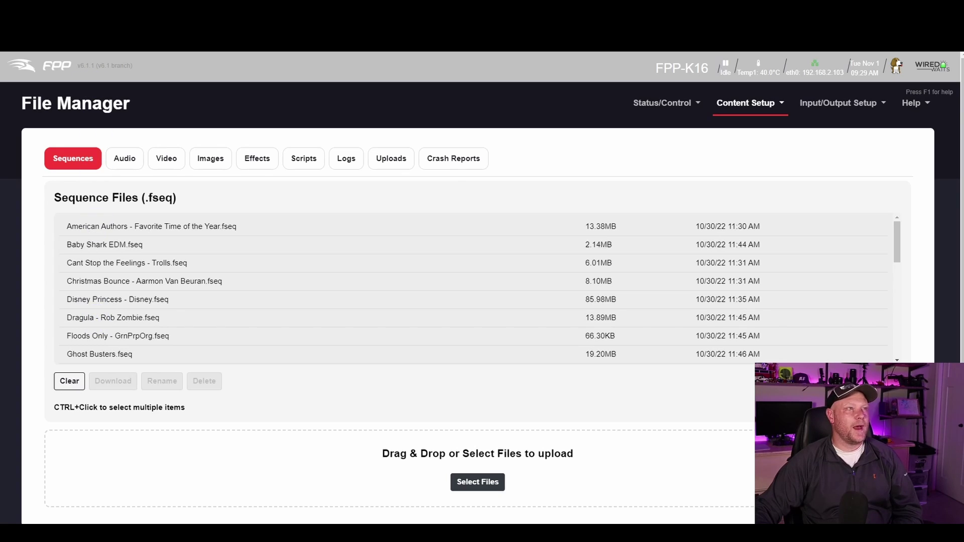
scroll(142, 323, "down", 2)
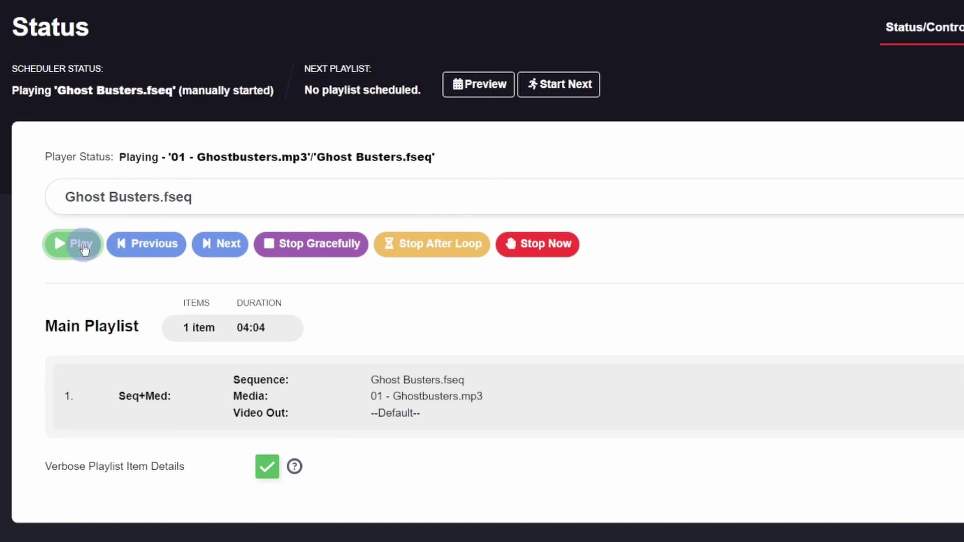
left_click(84, 247)
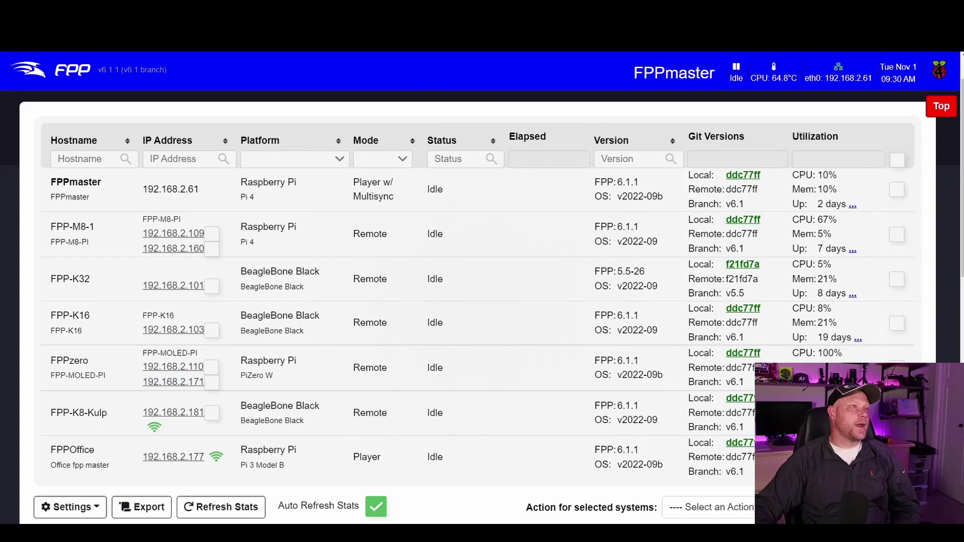
Play TEST-PER-MODEL.fseq on FPPmaster and confirm the K16's status shows it syncing
scroll(247, 244, "up", 3)
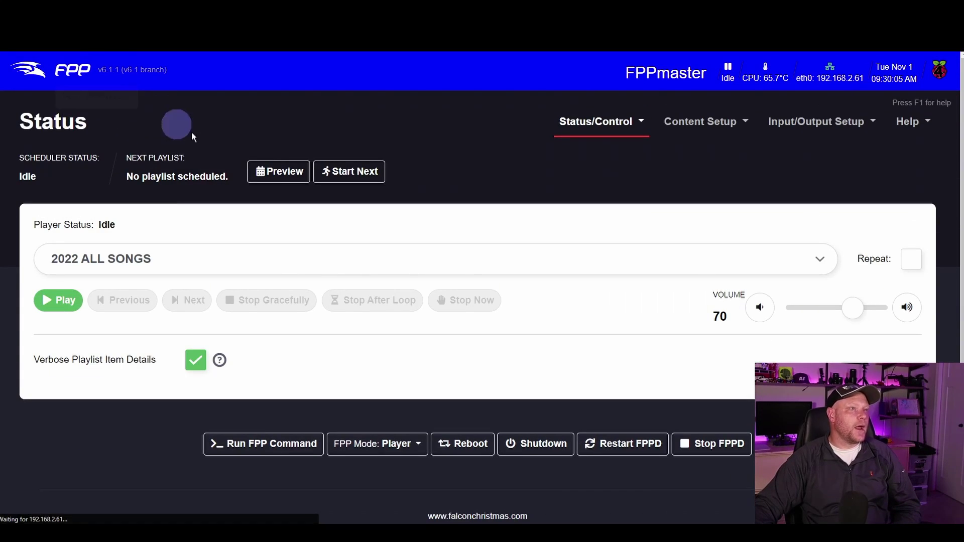
left_click(744, 260)
scroll(366, 423, "down", 10)
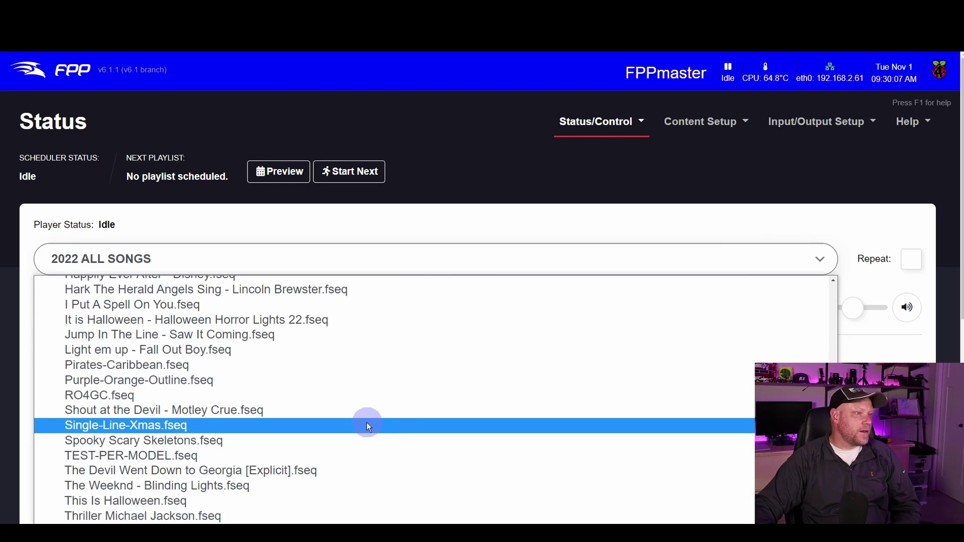
left_click(346, 456)
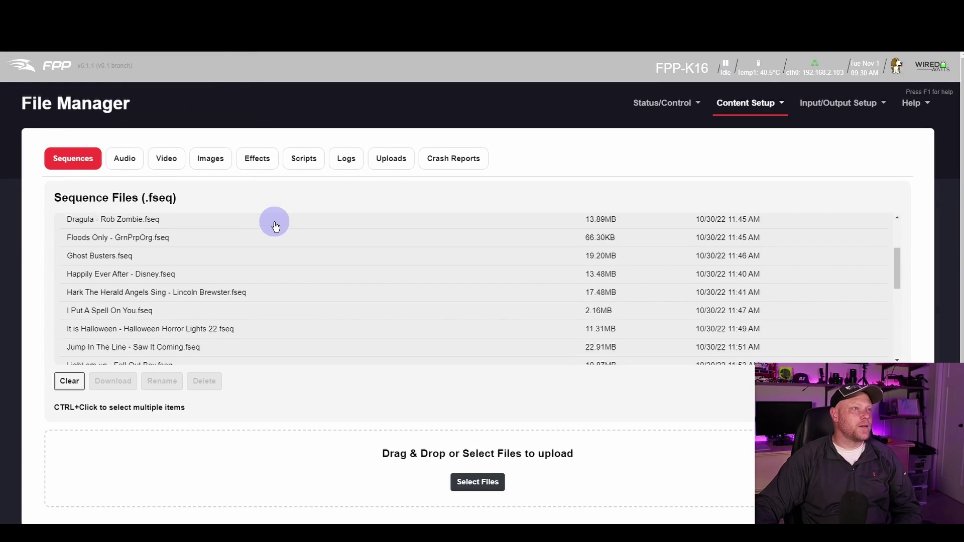
scroll(276, 221, "up", 3)
left_click(52, 65)
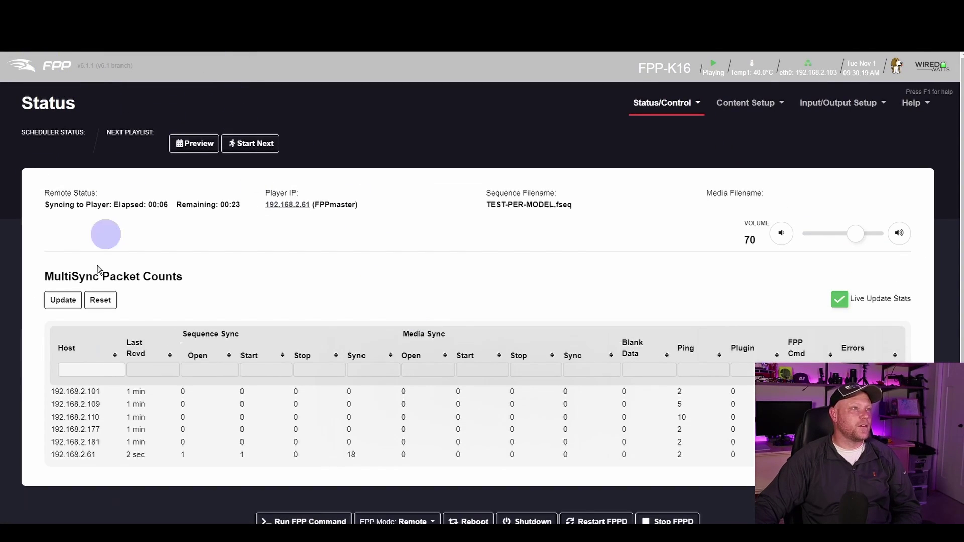
scroll(478, 193, "down", 1)
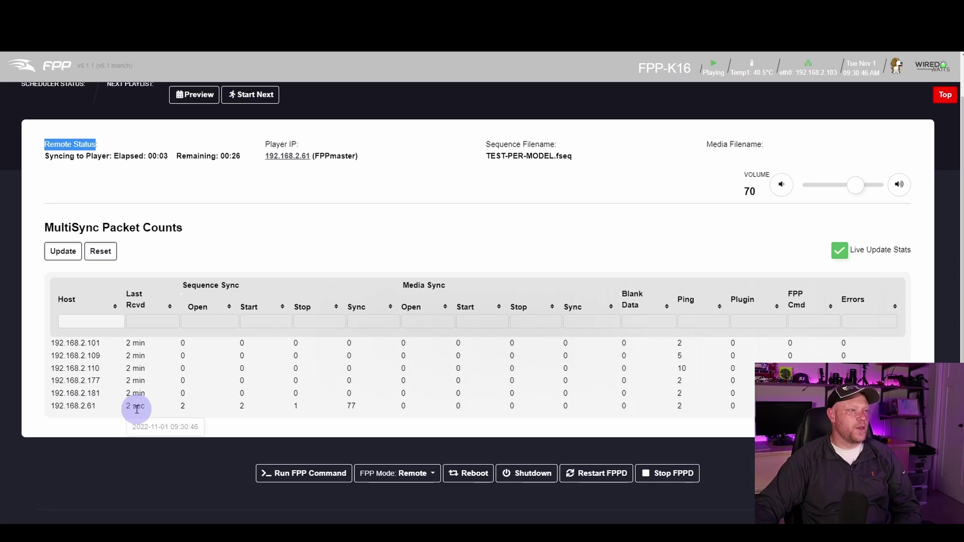
left_click(348, 407, "shift")
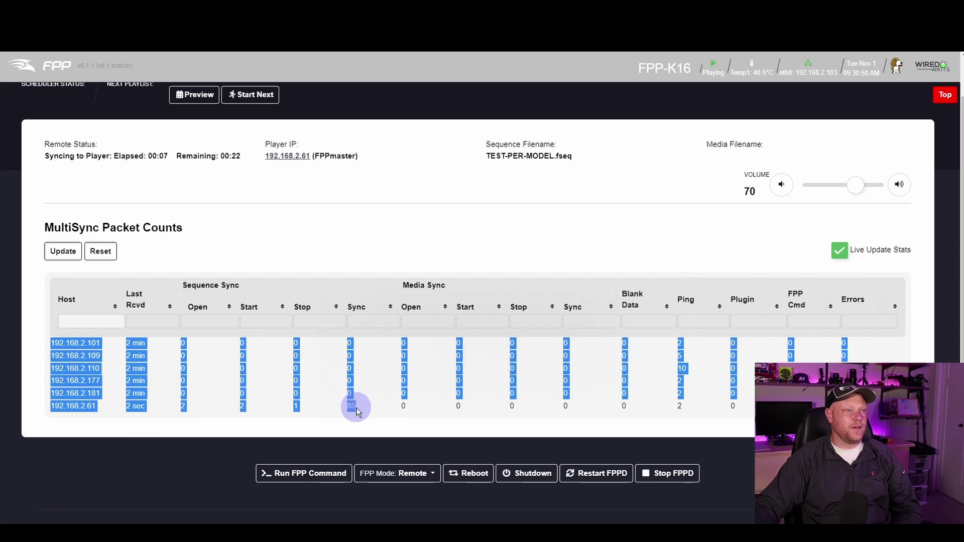
left_click(356, 411)
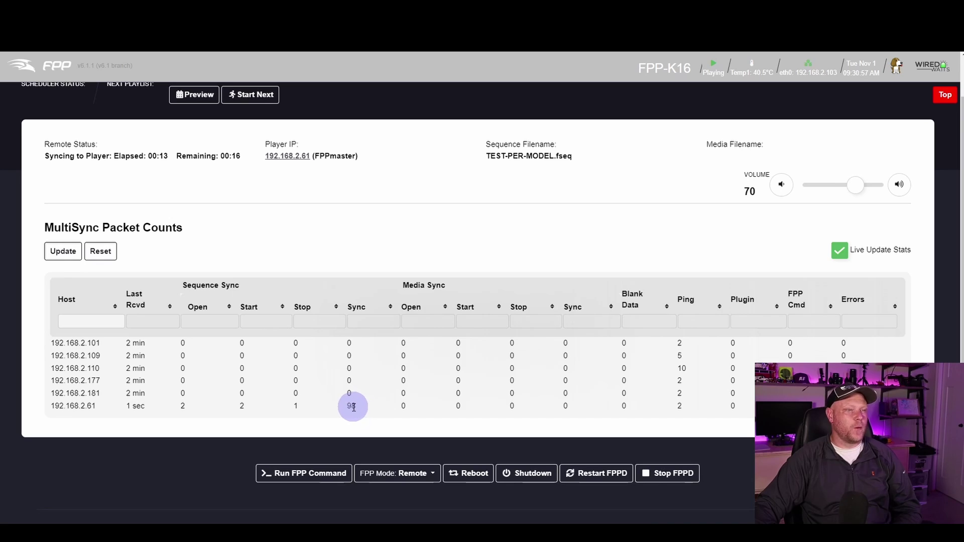